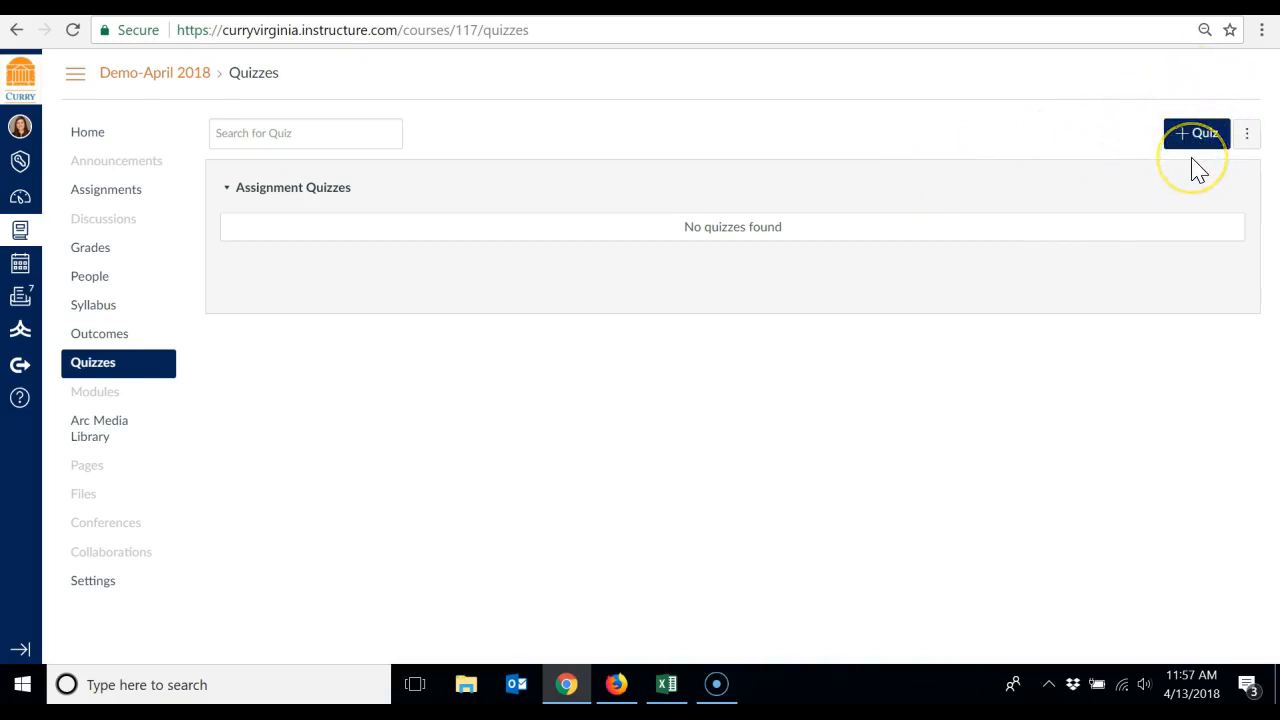
# Create a new quiz in the Demo-April 2018 course
pyautogui.click(1248, 138)
pyautogui.click(1238, 198)
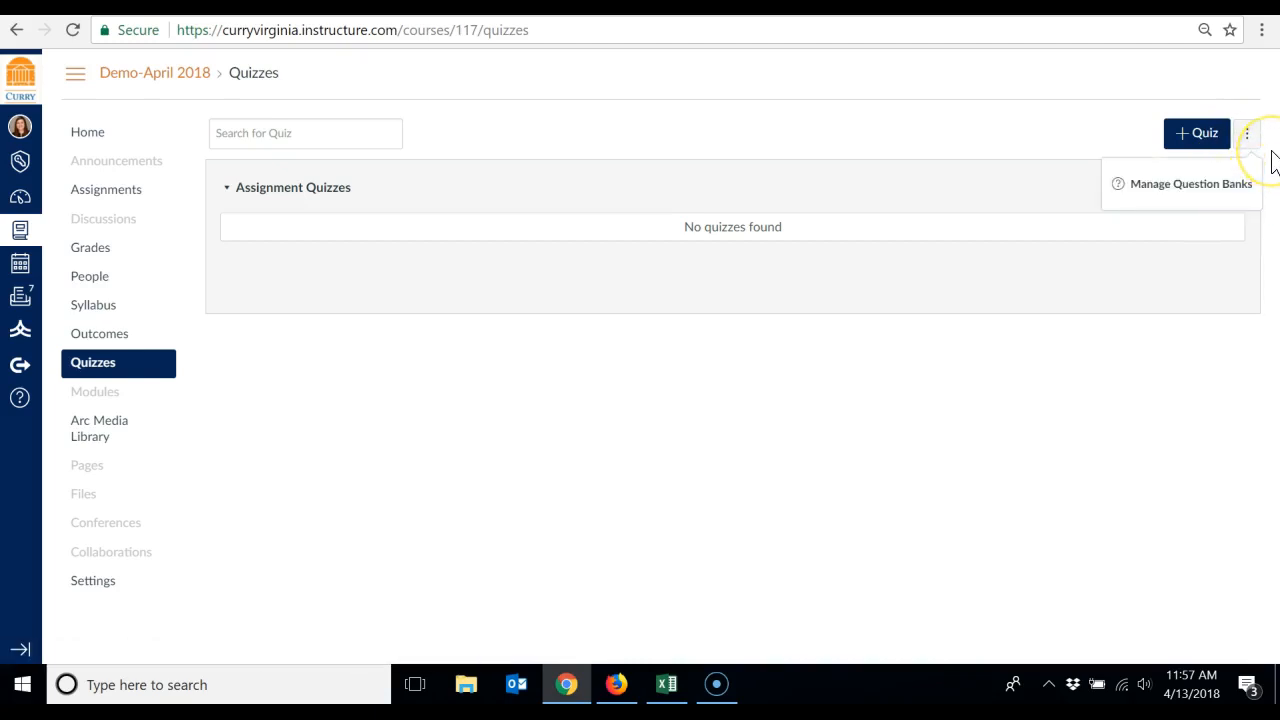
pyautogui.click(1272, 158)
pyautogui.click(1203, 146)
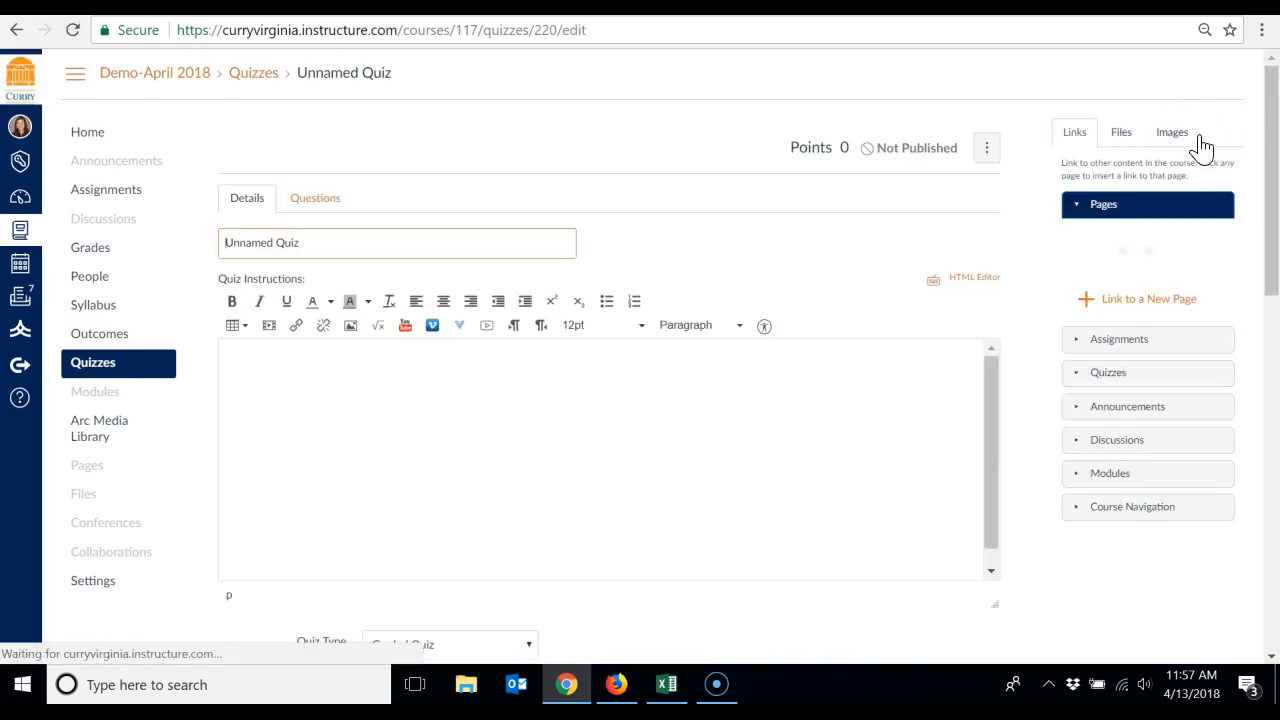
# Title the quiz "Demo Quiz" and enter the instruction lines "Instructions" and "Read this file"
pyautogui.moveTo(1271, 174); pyautogui.dragTo(1275, 184)
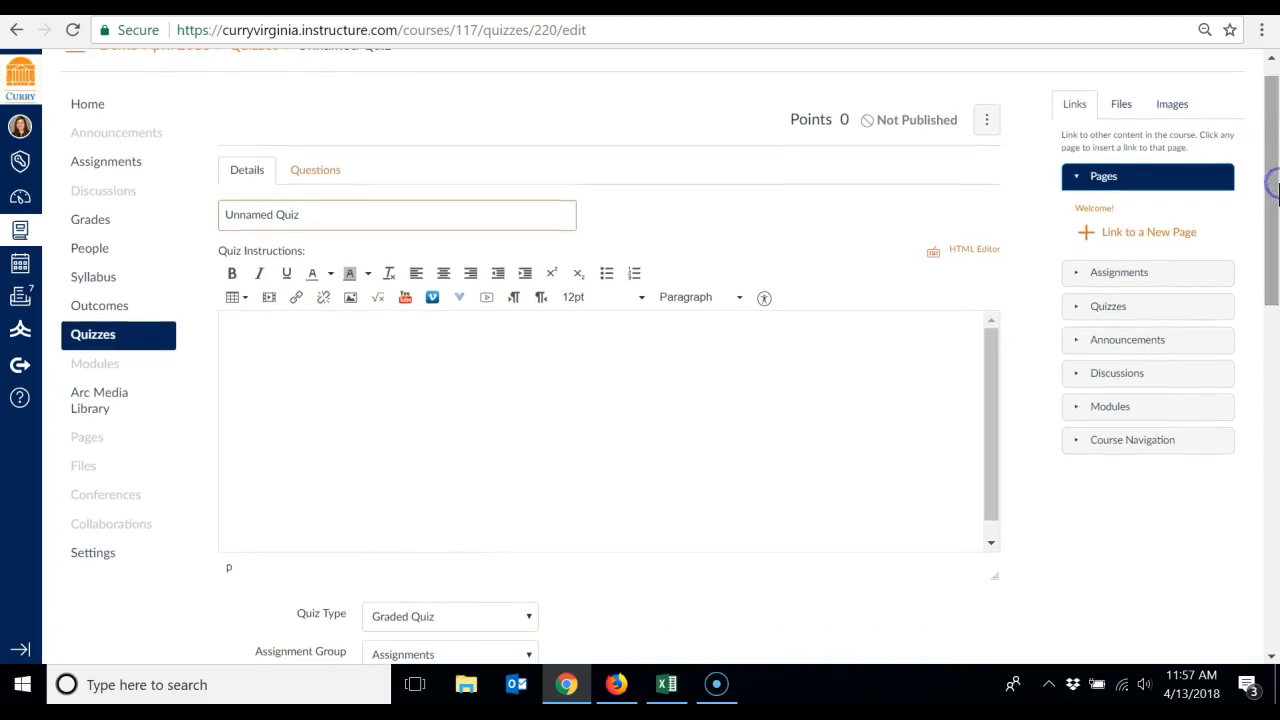
pyautogui.click(361, 224)
pyautogui.moveTo(361, 224); pyautogui.dragTo(171, 214)
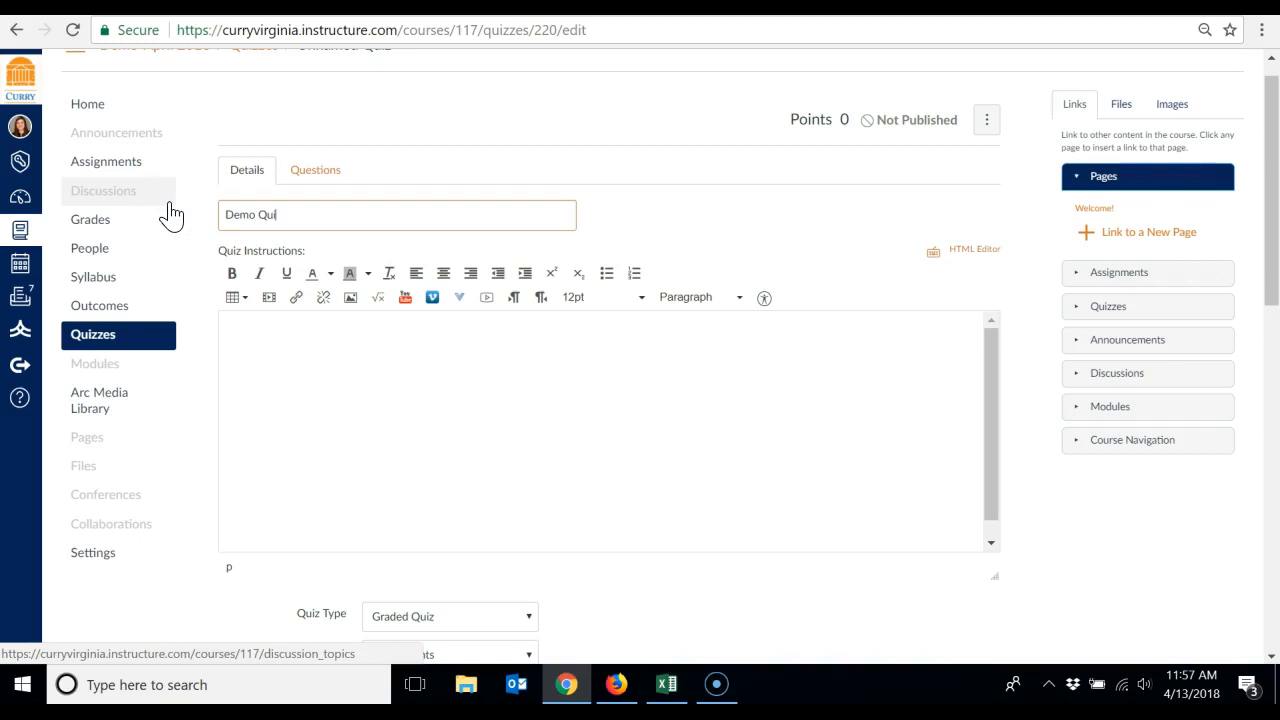
pyautogui.write('Demo Quiz')
pyautogui.click(290, 377)
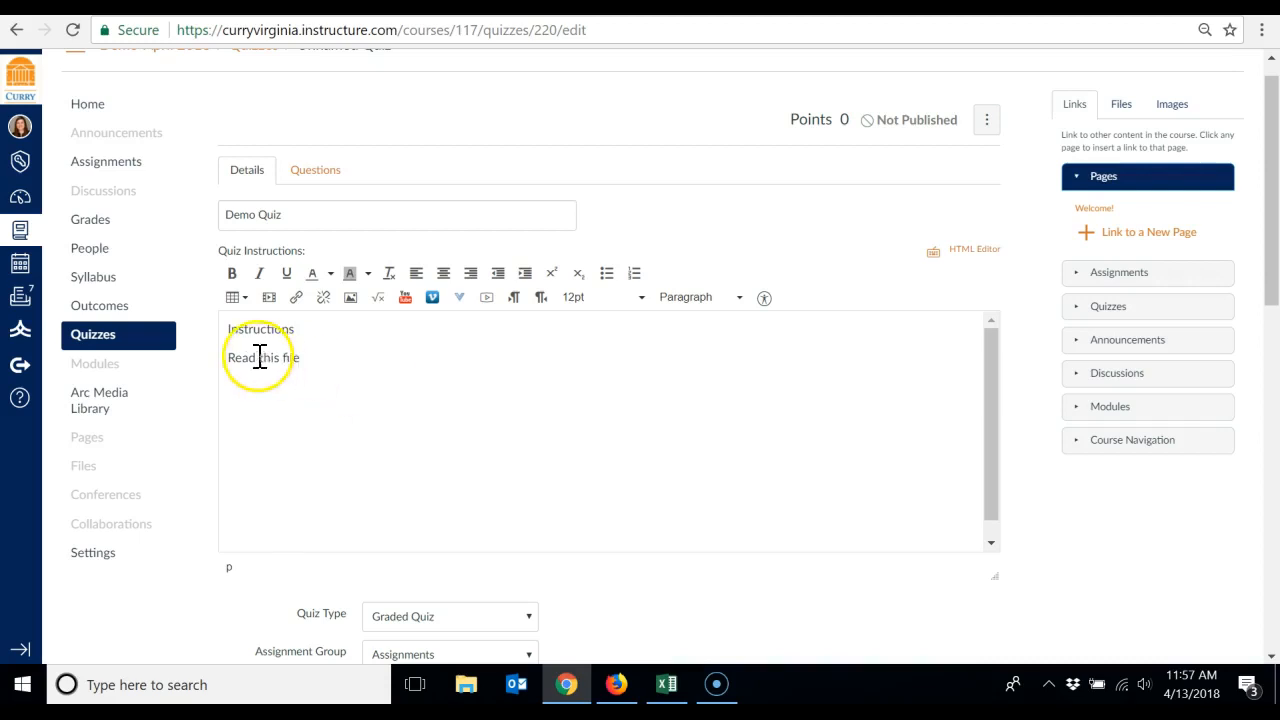
# Upload gettingstarted.png to the course files folder as a link on the "Read this file" instruction text, then start a new line below it
pyautogui.moveTo(227, 362); pyautogui.dragTo(305, 357)
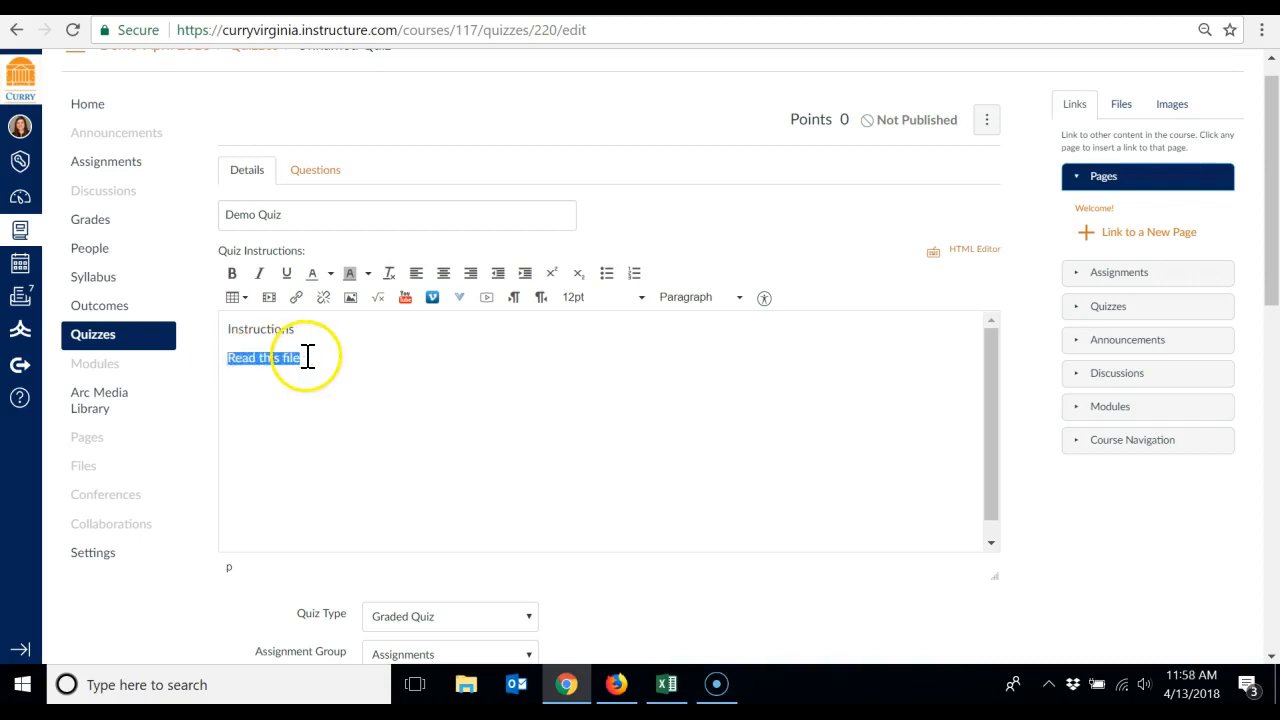
pyautogui.click(1122, 105)
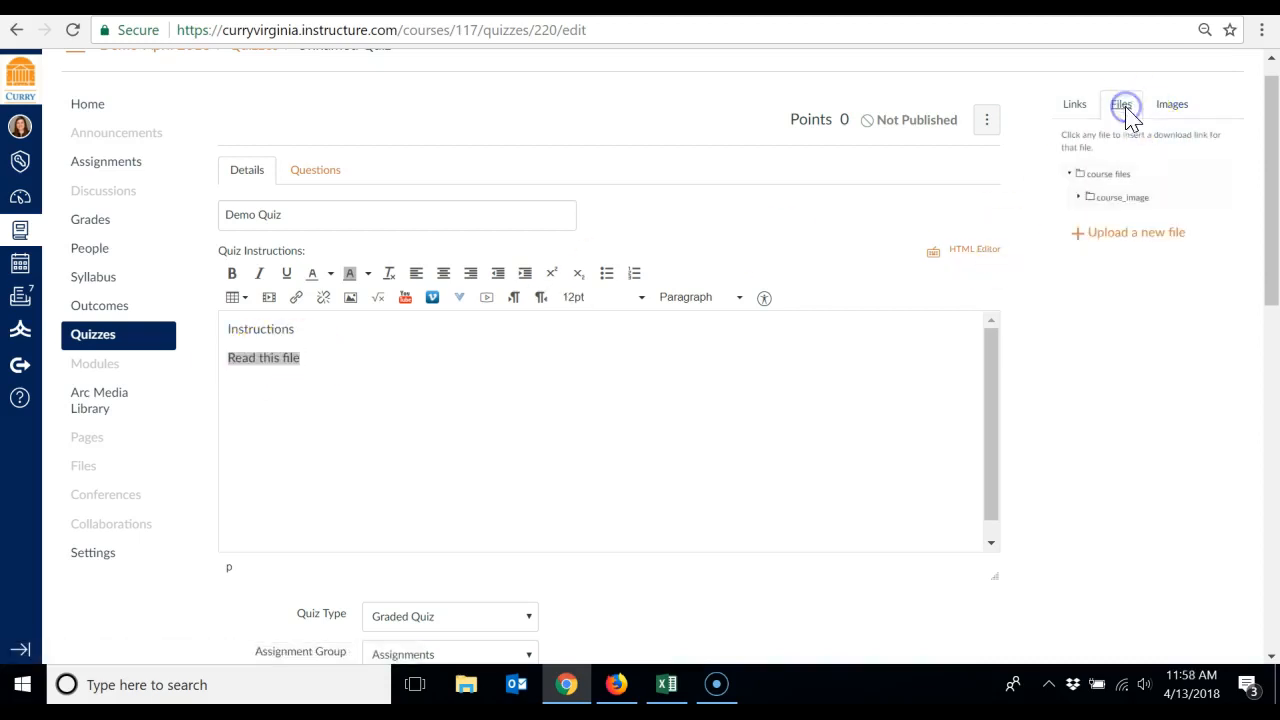
pyautogui.click(1138, 240)
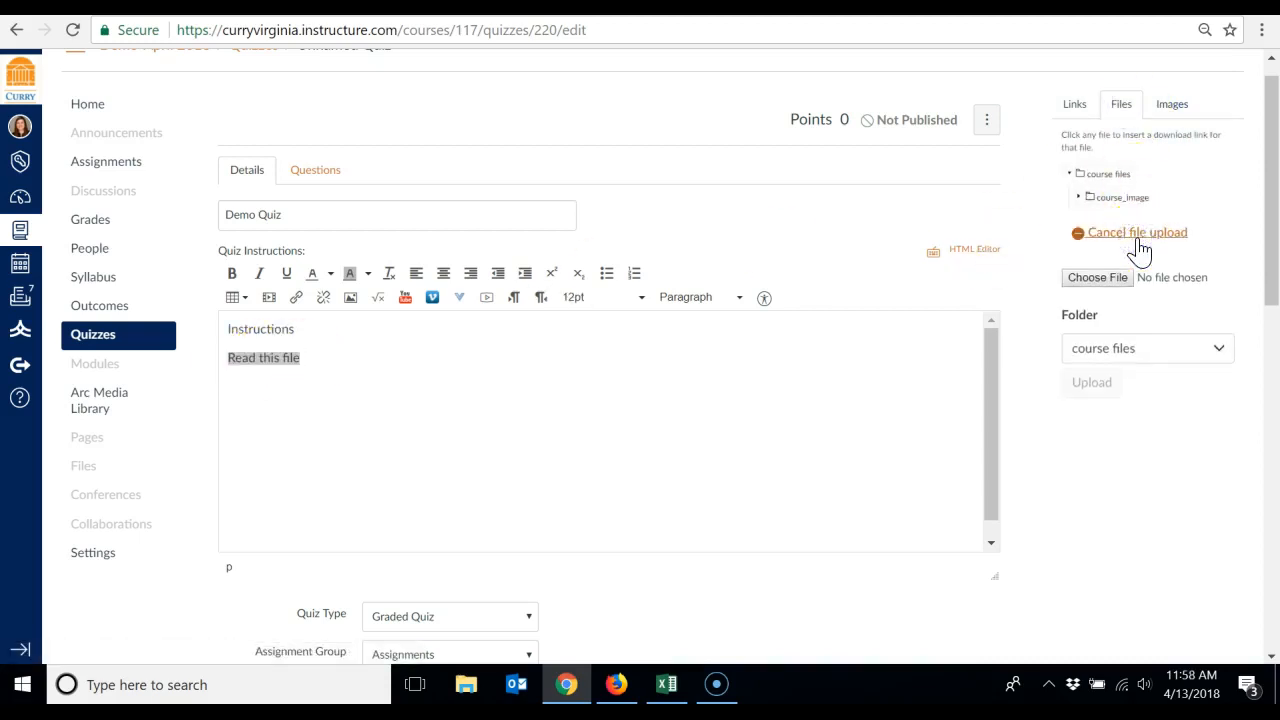
pyautogui.click(1114, 282)
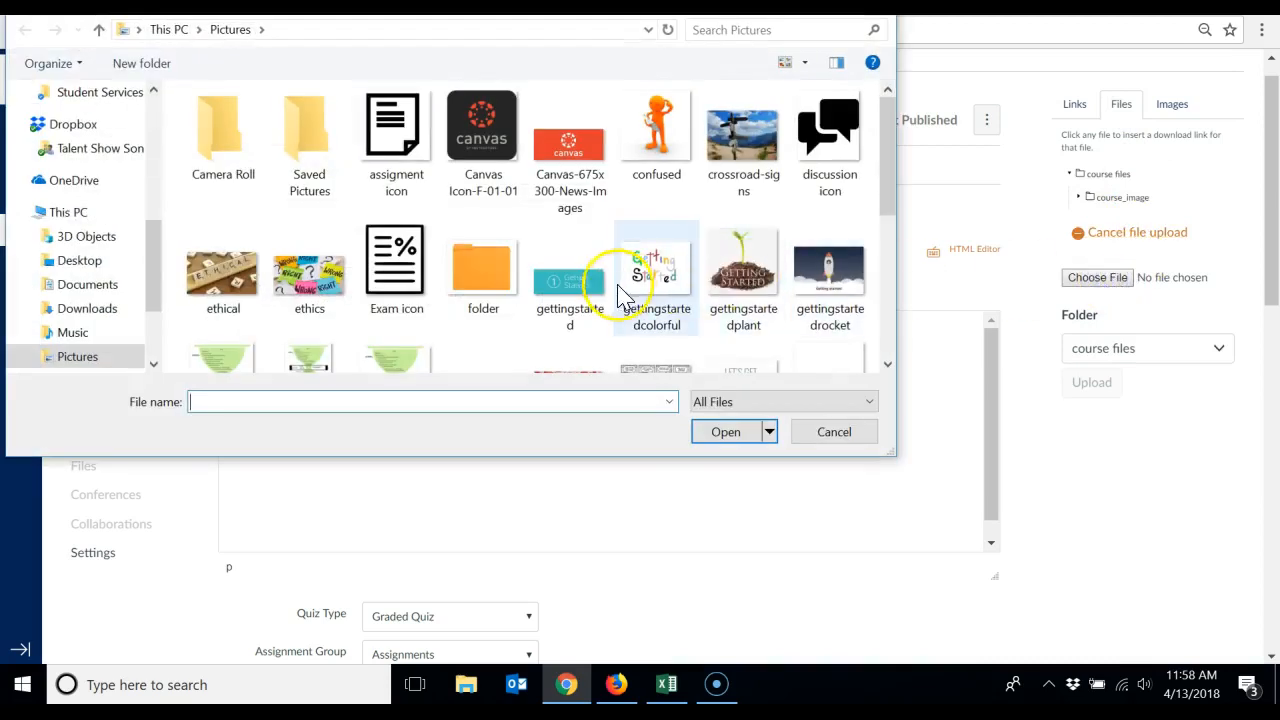
pyautogui.click(558, 305)
pyautogui.click(729, 434)
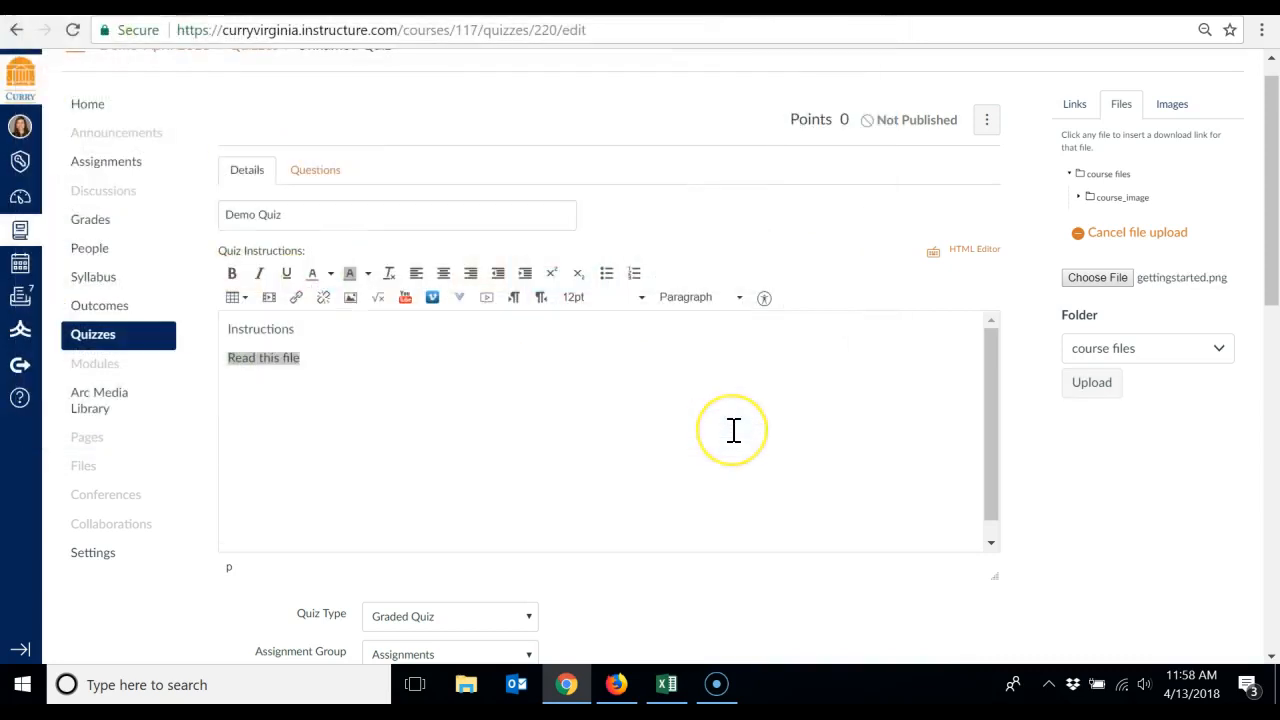
pyautogui.click(1096, 386)
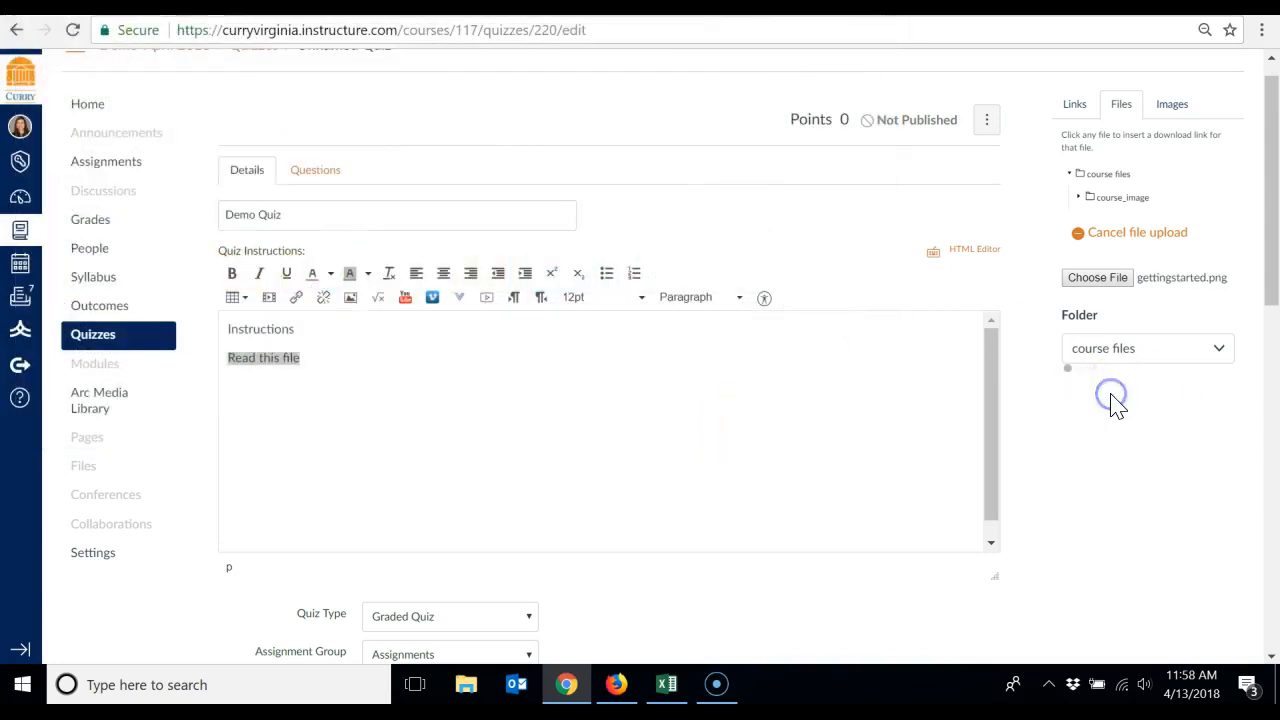
pyautogui.click(749, 424)
pyautogui.click(326, 364)
pyautogui.press('Return')
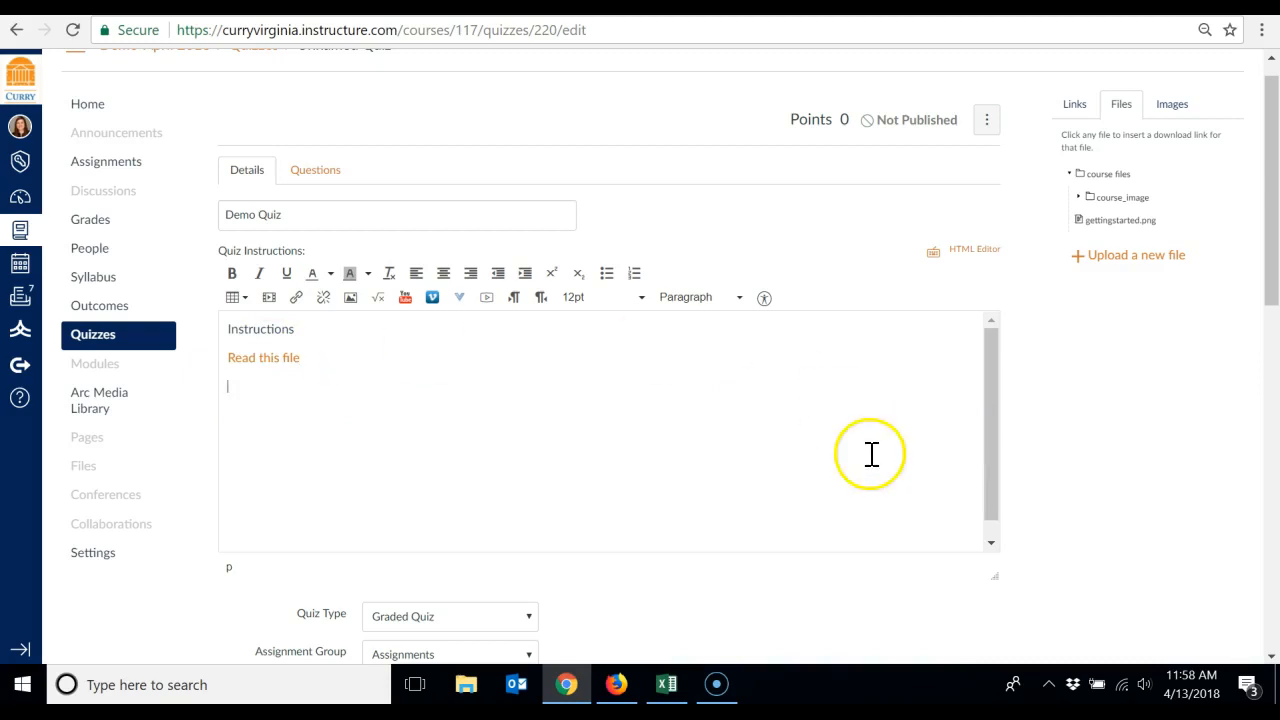
# Check the available quiz types without changing Graded Quiz, and set the assignment group to Quizzes
pyautogui.moveTo(1000, 428); pyautogui.dragTo(997, 455)
pyautogui.moveTo(1272, 238); pyautogui.dragTo(1273, 385)
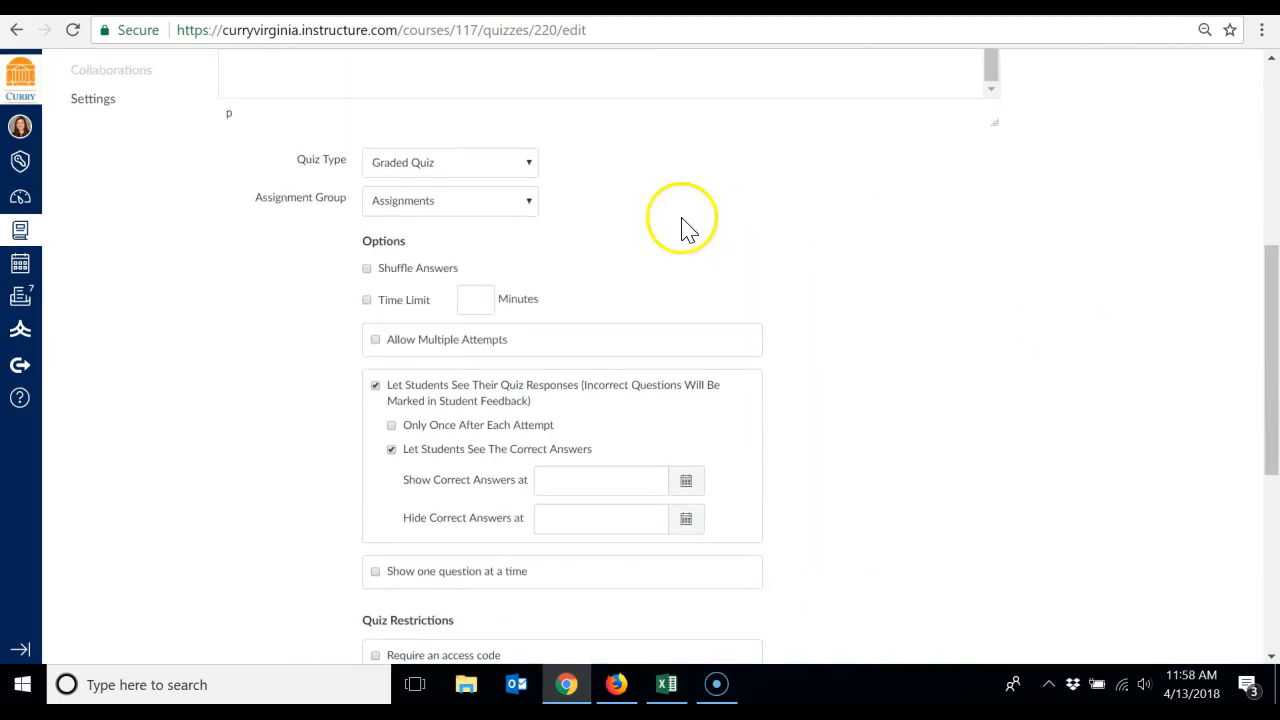
pyautogui.click(530, 166)
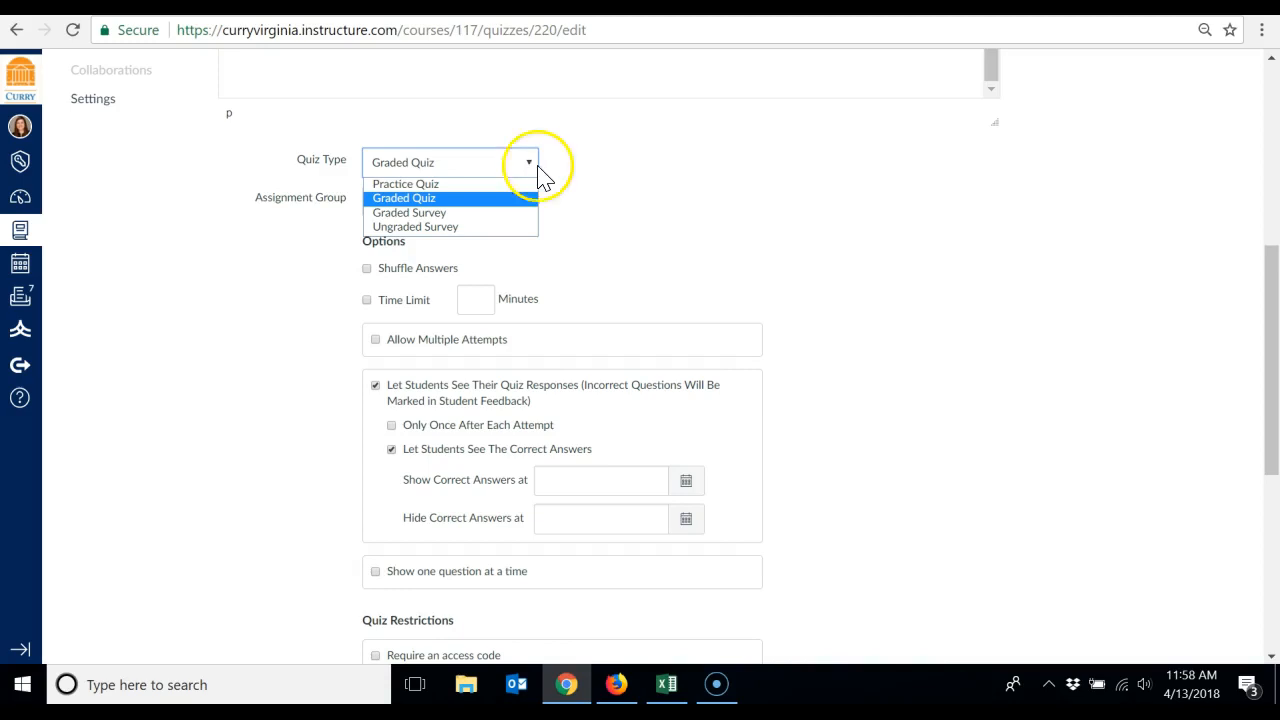
pyautogui.click(571, 169)
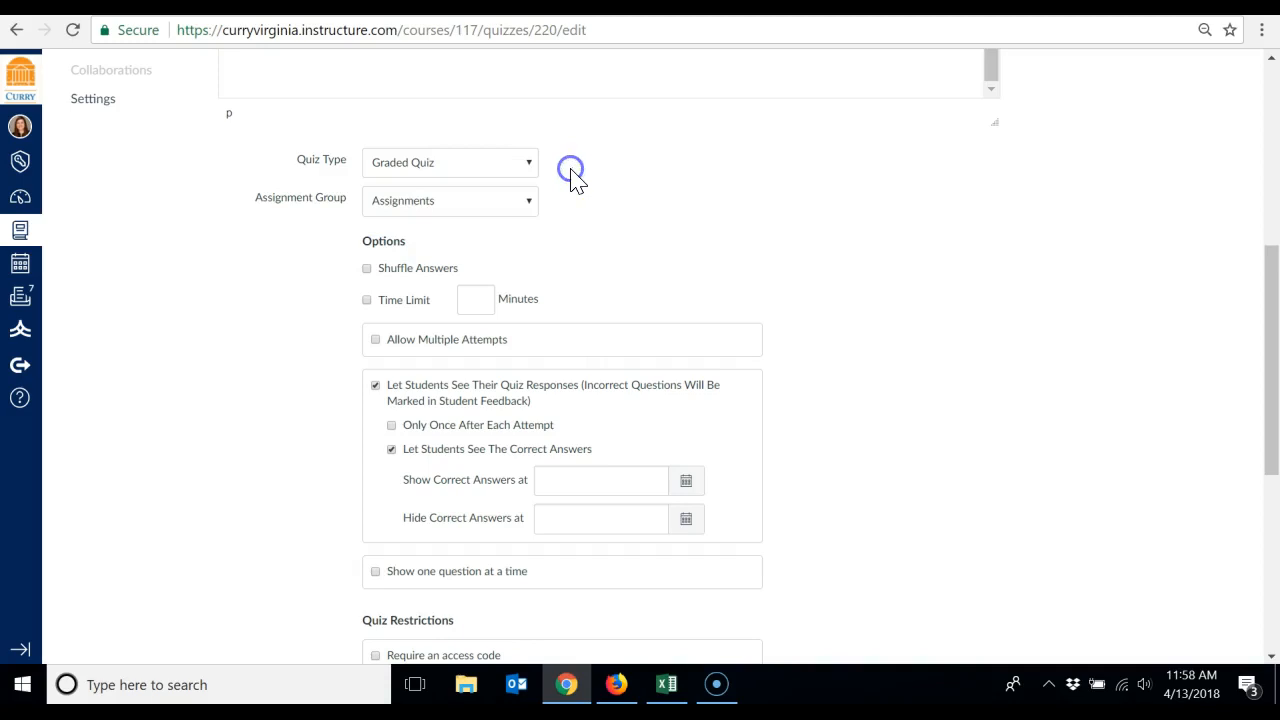
pyautogui.click(528, 205)
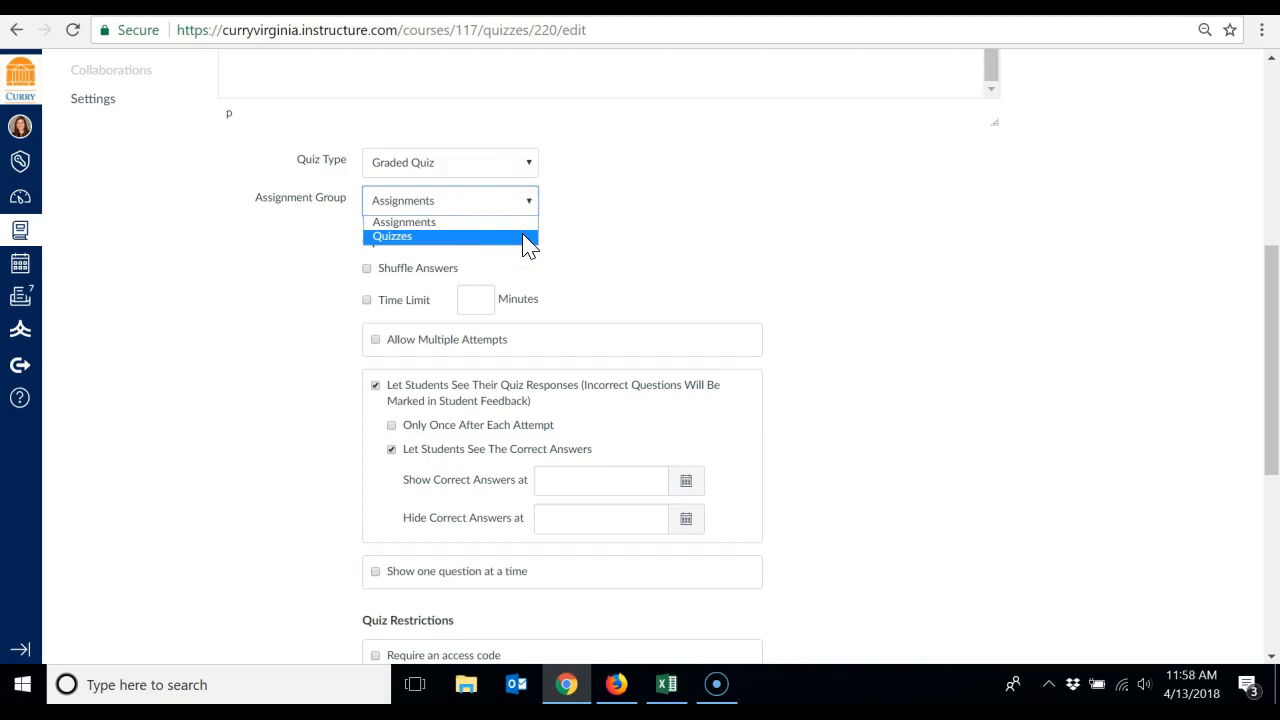
pyautogui.click(528, 240)
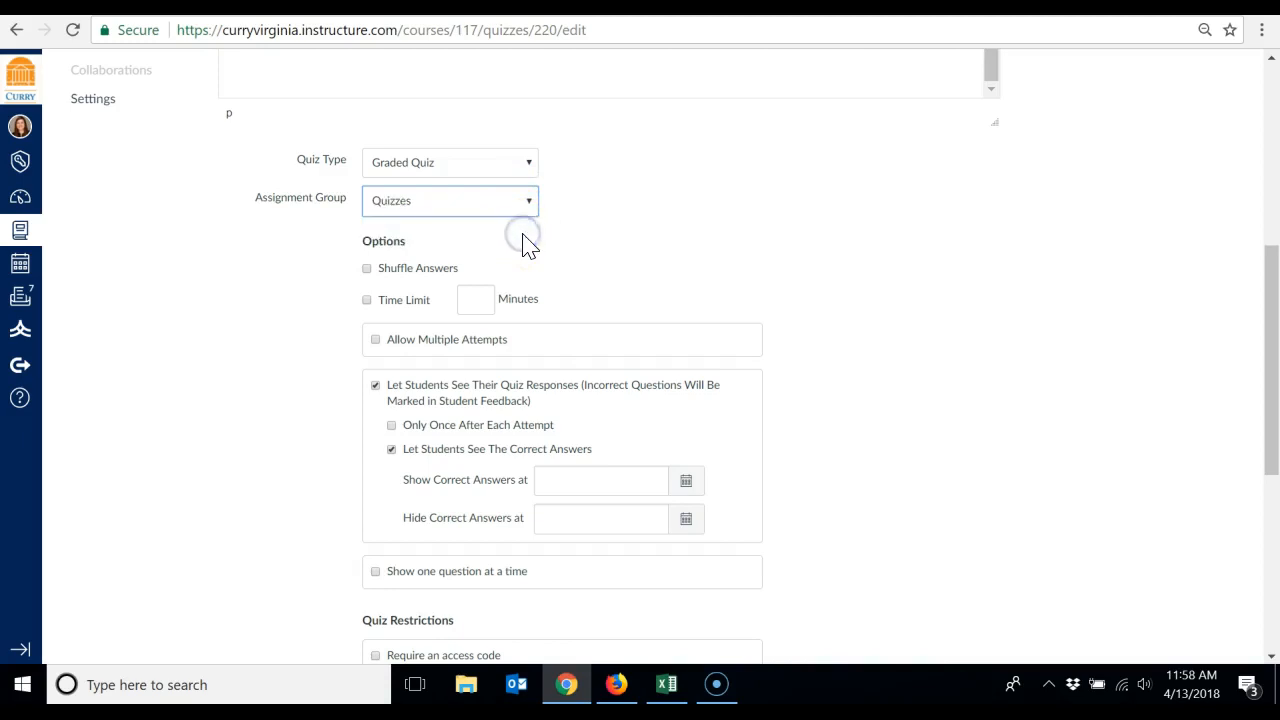
# Set a 10-minute time limit for the quiz and allow multiple attempts
pyautogui.moveTo(1267, 278); pyautogui.dragTo(1274, 320)
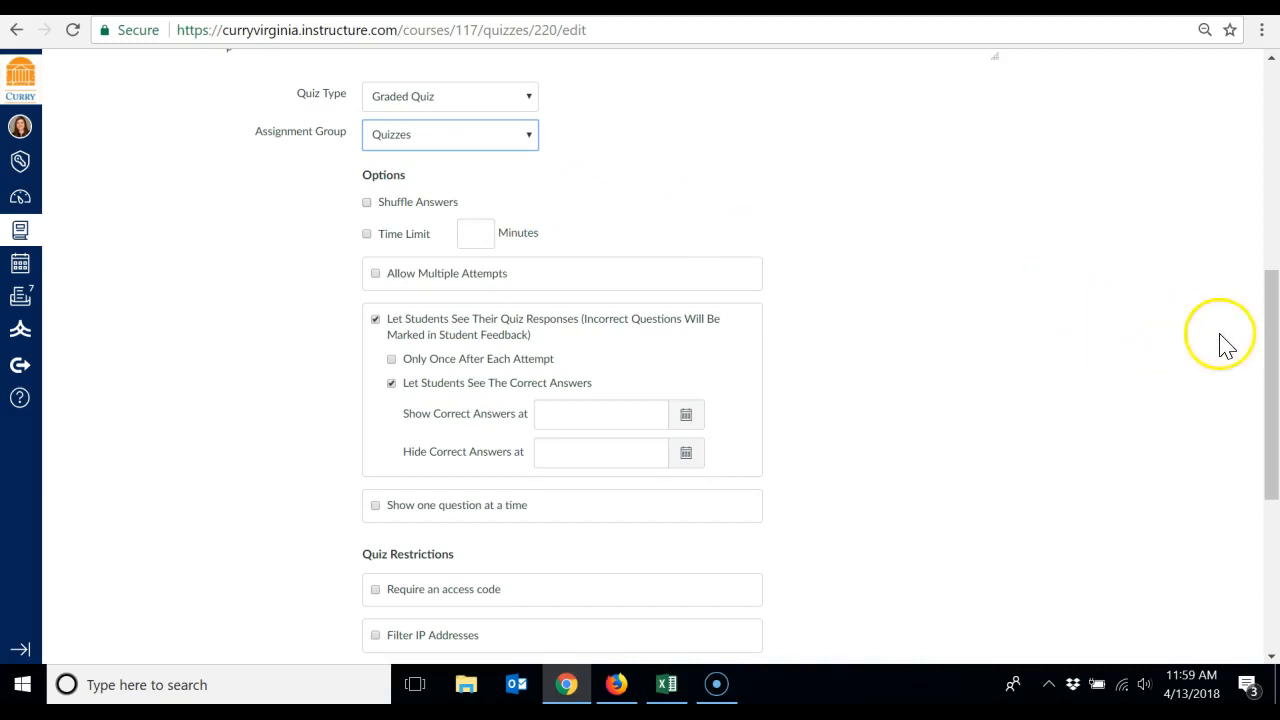
pyautogui.moveTo(1265, 378); pyautogui.dragTo(1270, 402)
pyautogui.click(367, 233)
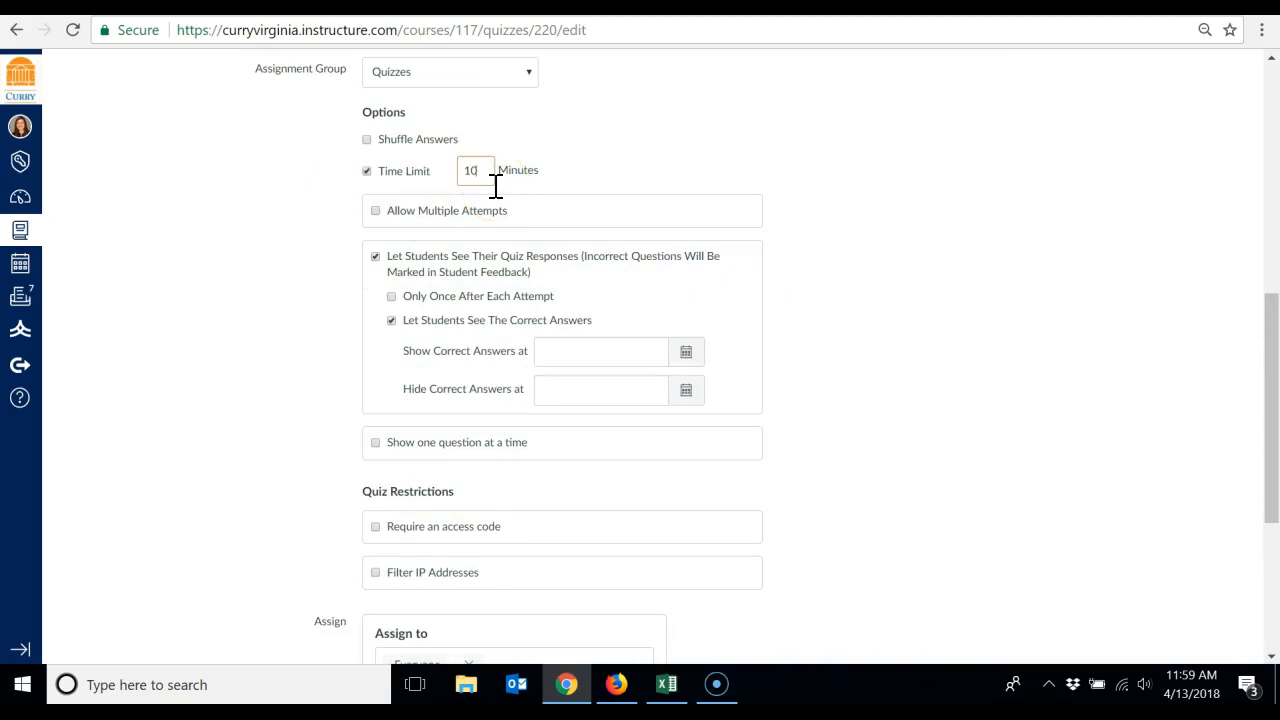
pyautogui.click(838, 182)
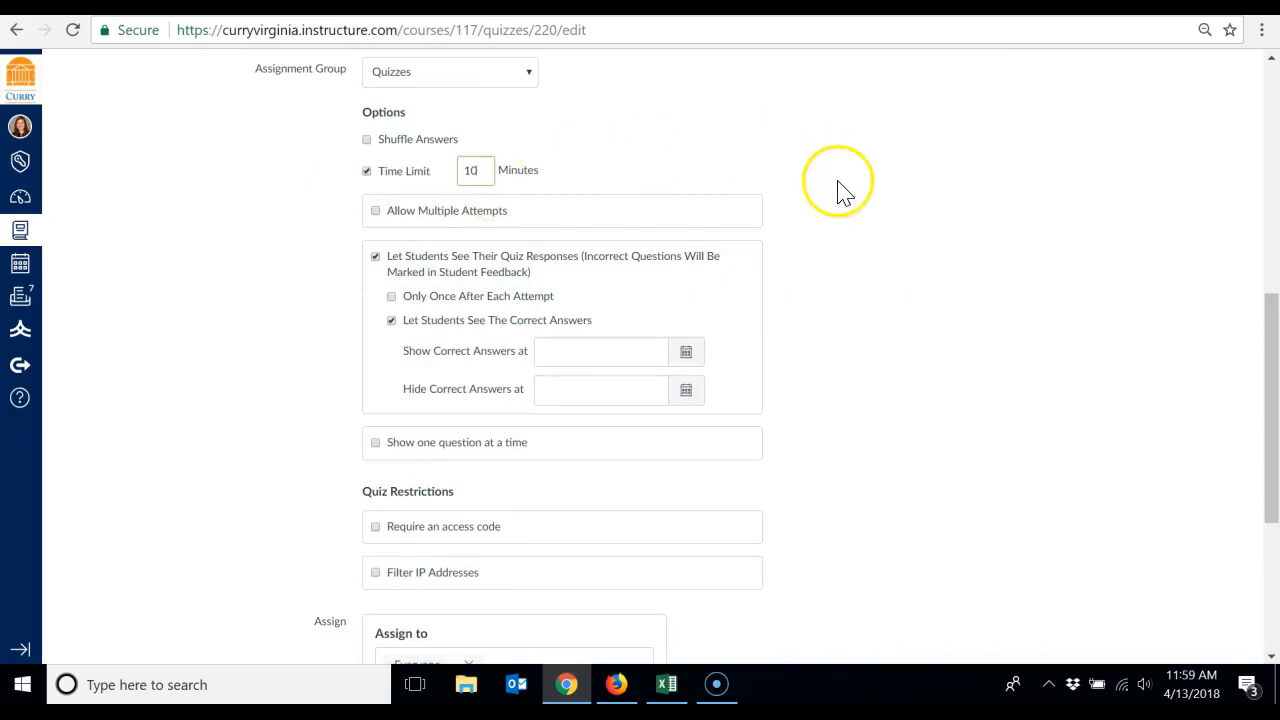
pyautogui.click(377, 213)
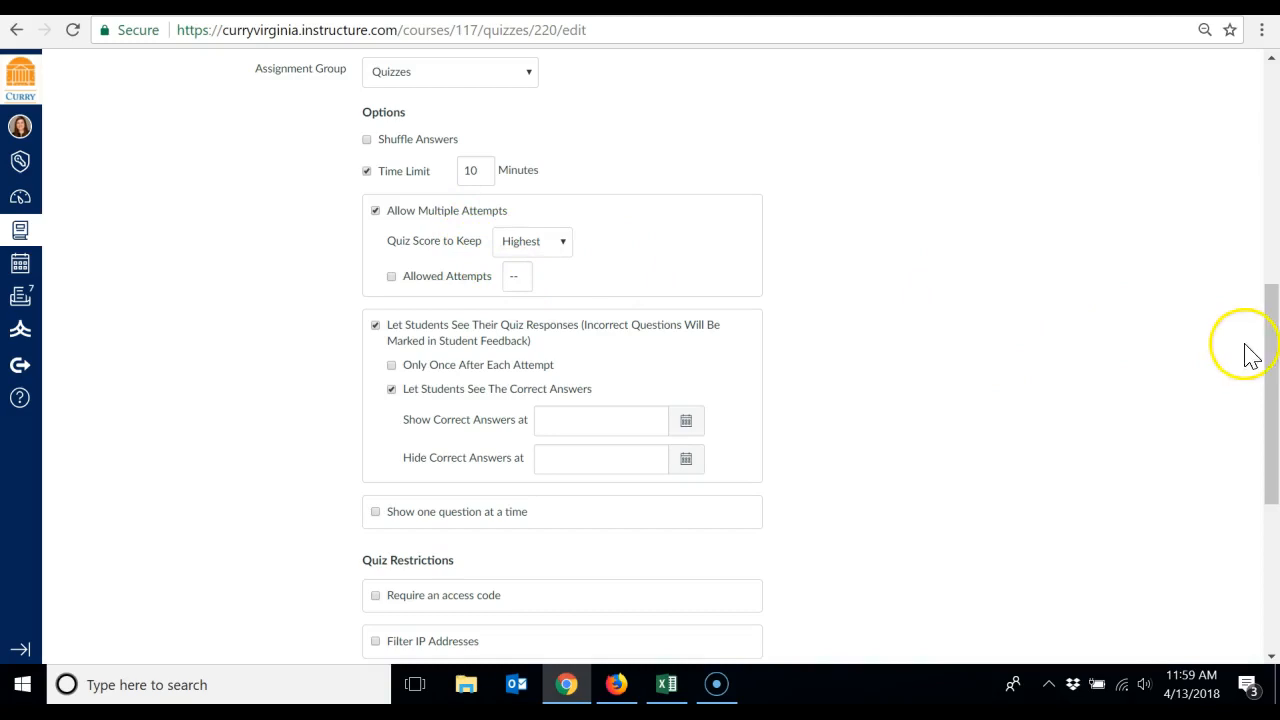
# Make the quiz available to everyone from Apr 16 12am until Apr 17 11:59pm
pyautogui.moveTo(1268, 360); pyautogui.dragTo(1276, 405)
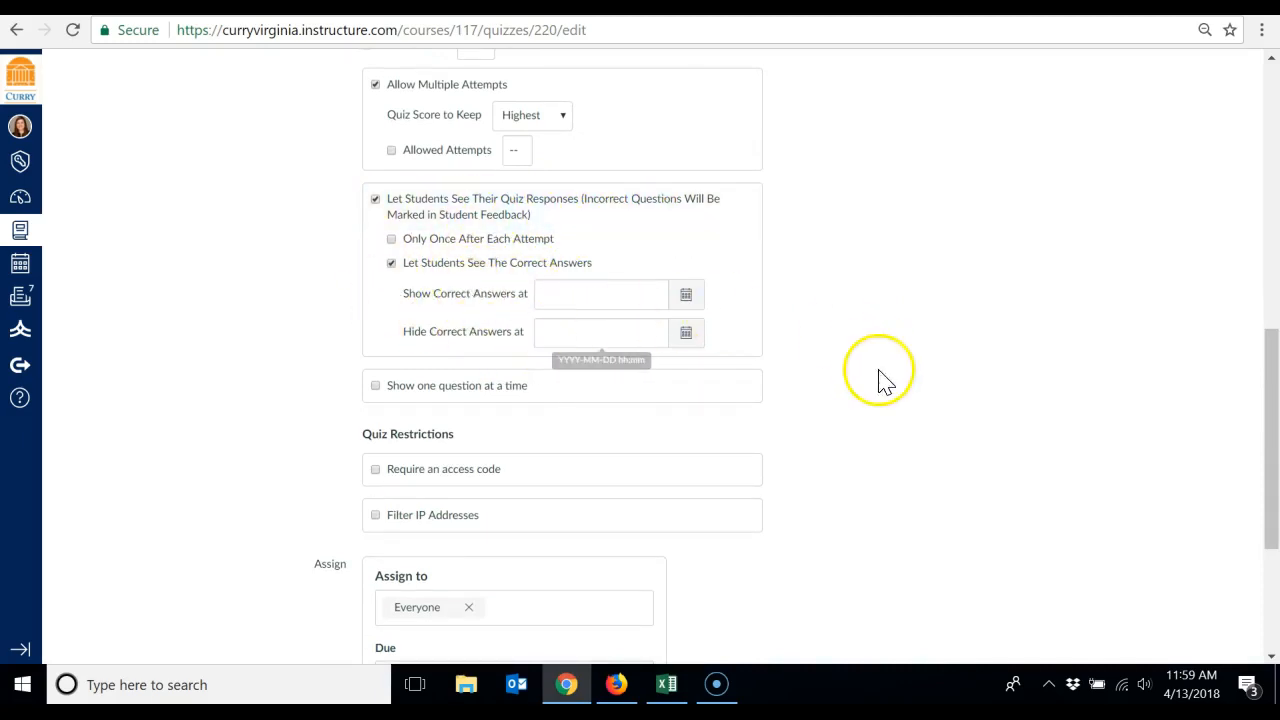
pyautogui.moveTo(1272, 430); pyautogui.dragTo(1276, 488)
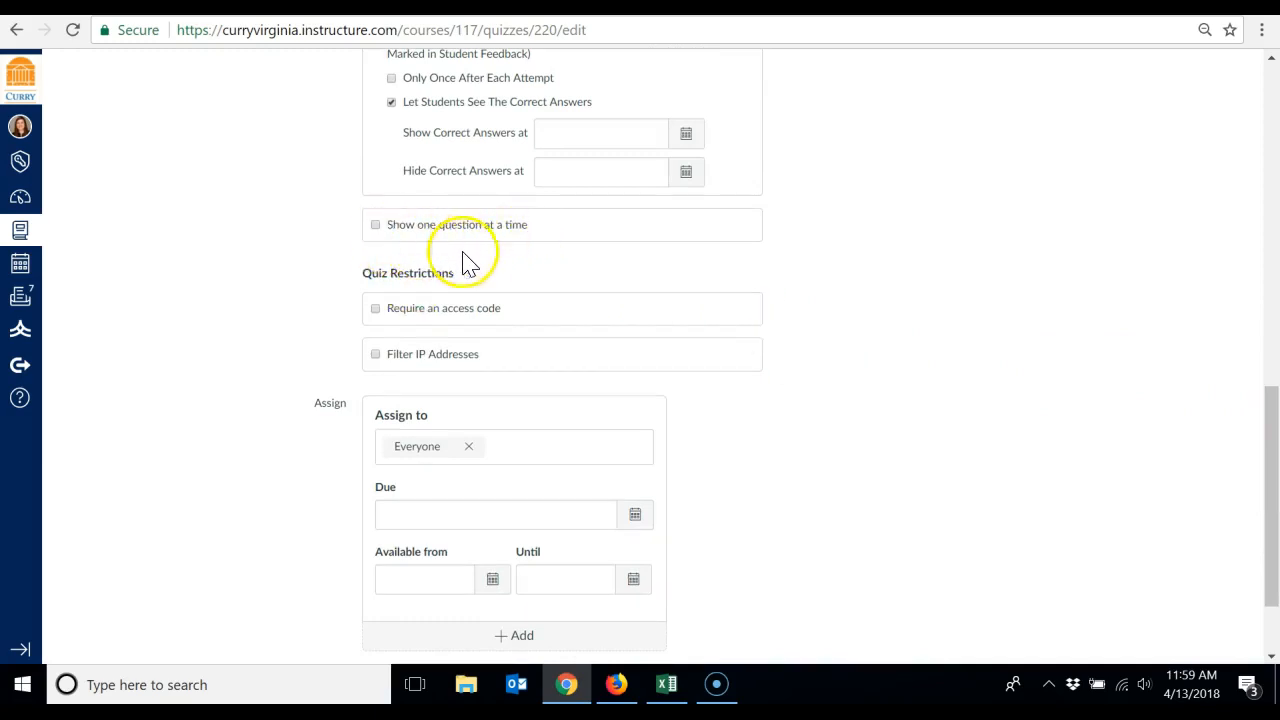
pyautogui.moveTo(1266, 451); pyautogui.dragTo(1266, 491)
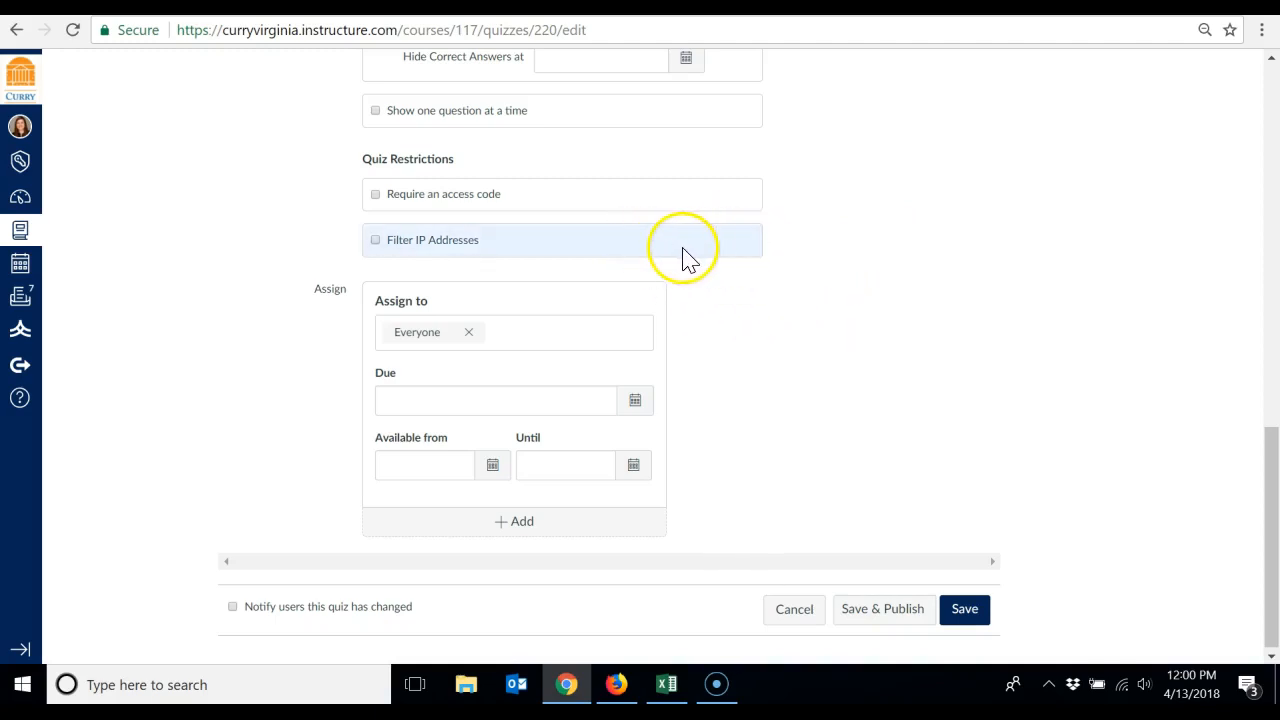
pyautogui.moveTo(1277, 447); pyautogui.dragTo(1277, 449)
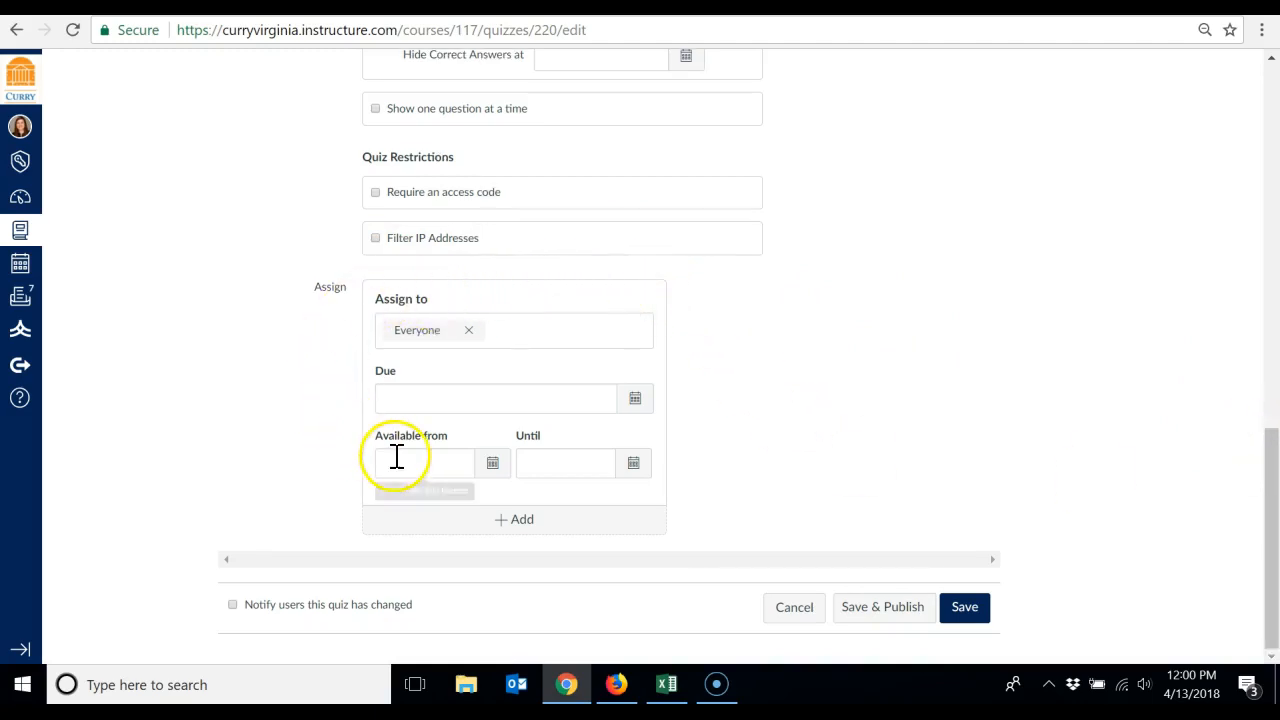
pyautogui.click(493, 466)
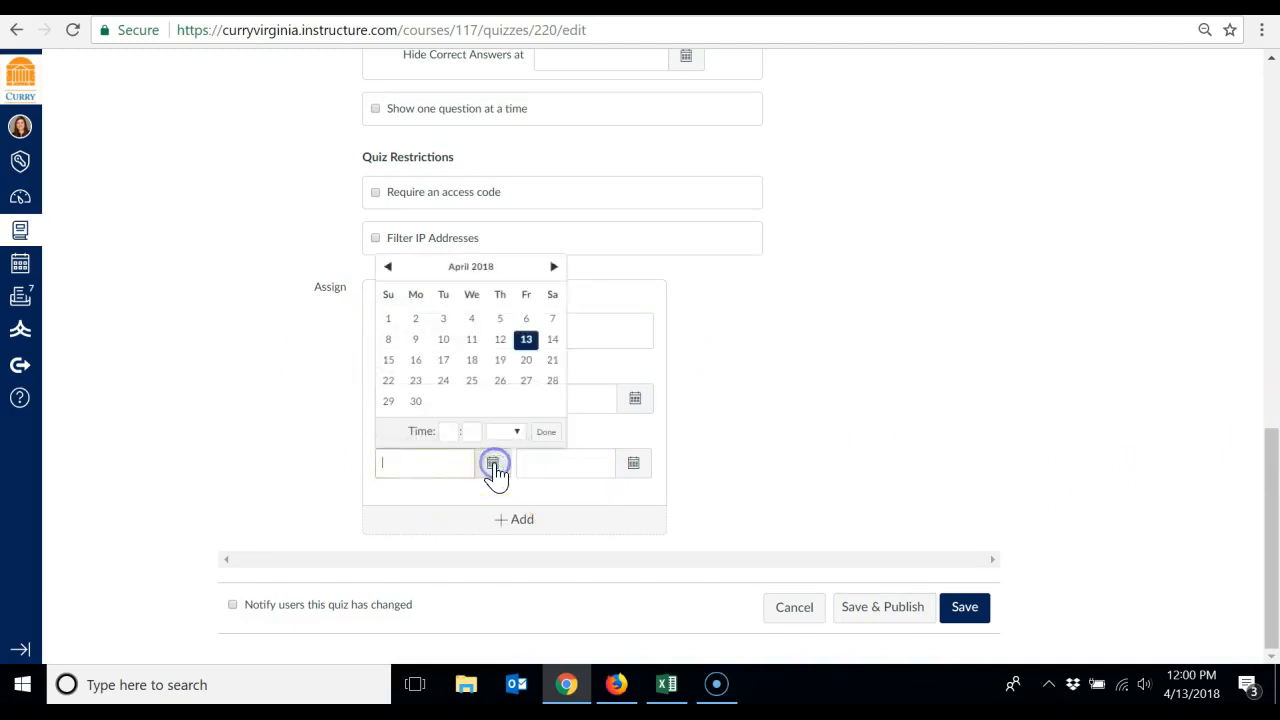
pyautogui.click(418, 364)
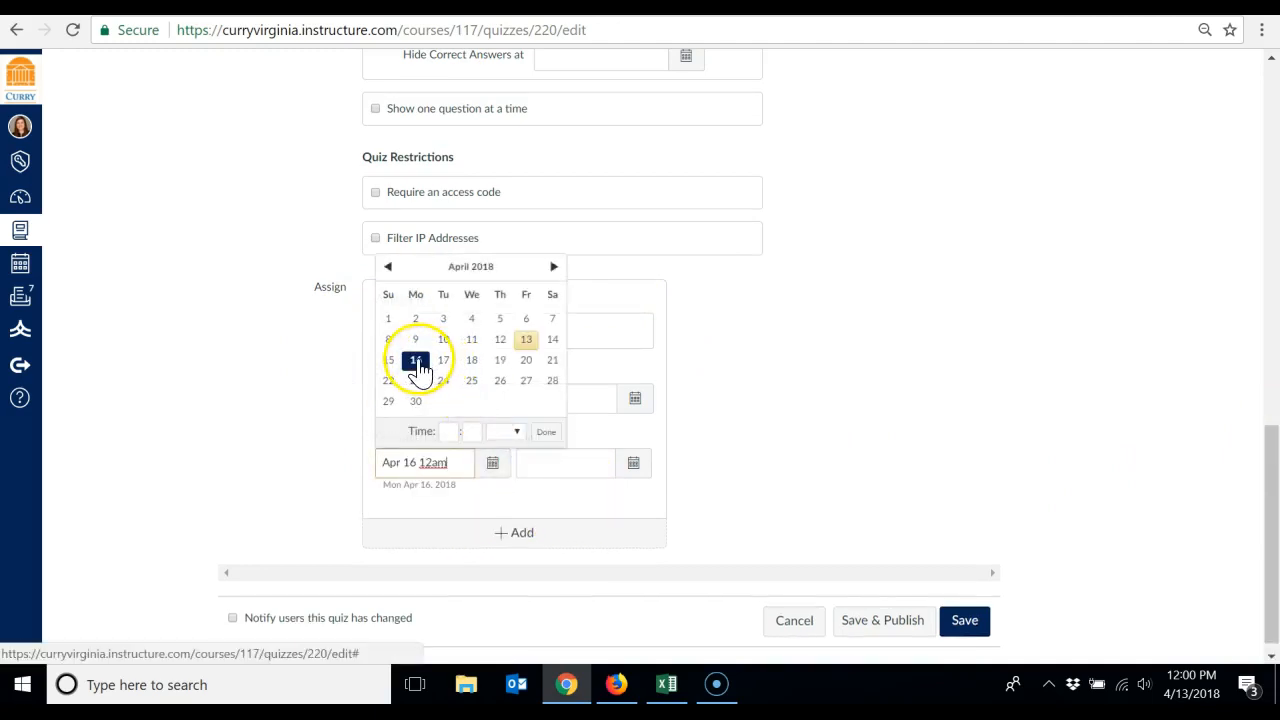
pyautogui.click(633, 470)
pyautogui.click(586, 362)
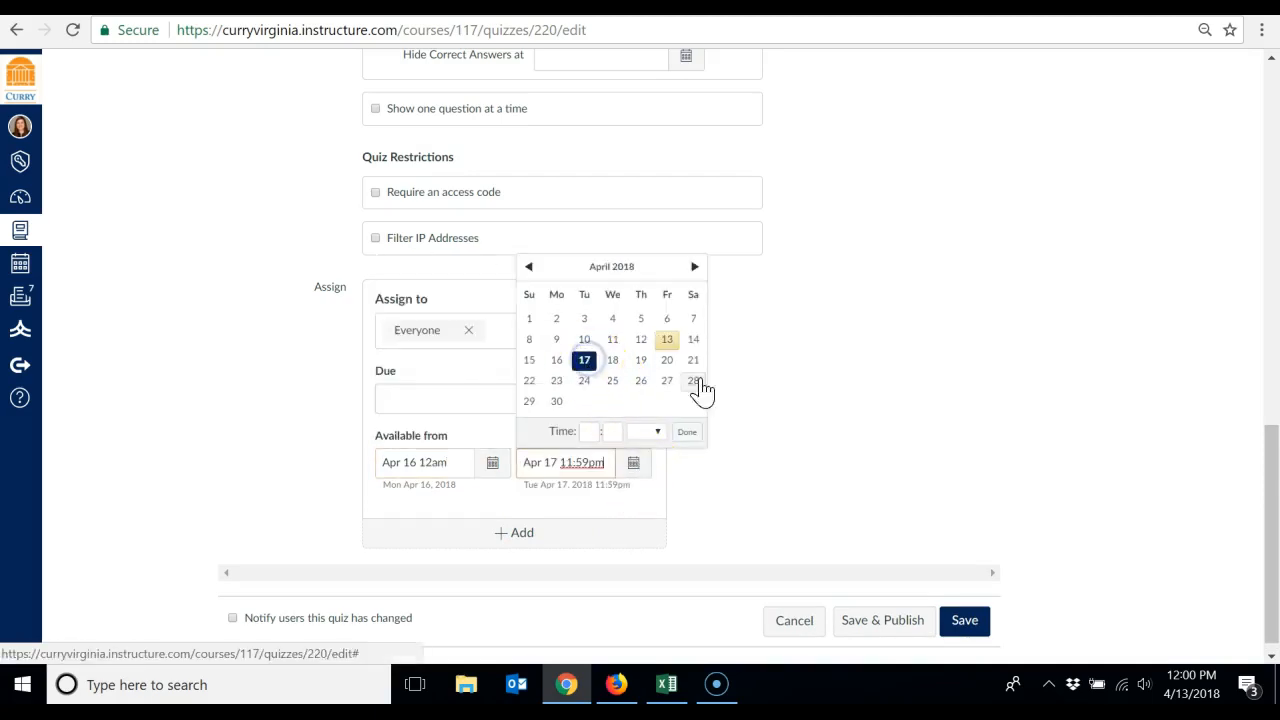
pyautogui.click(815, 430)
# Set the quiz's due date to Apr 17 at 11:59pm
pyautogui.click(640, 399)
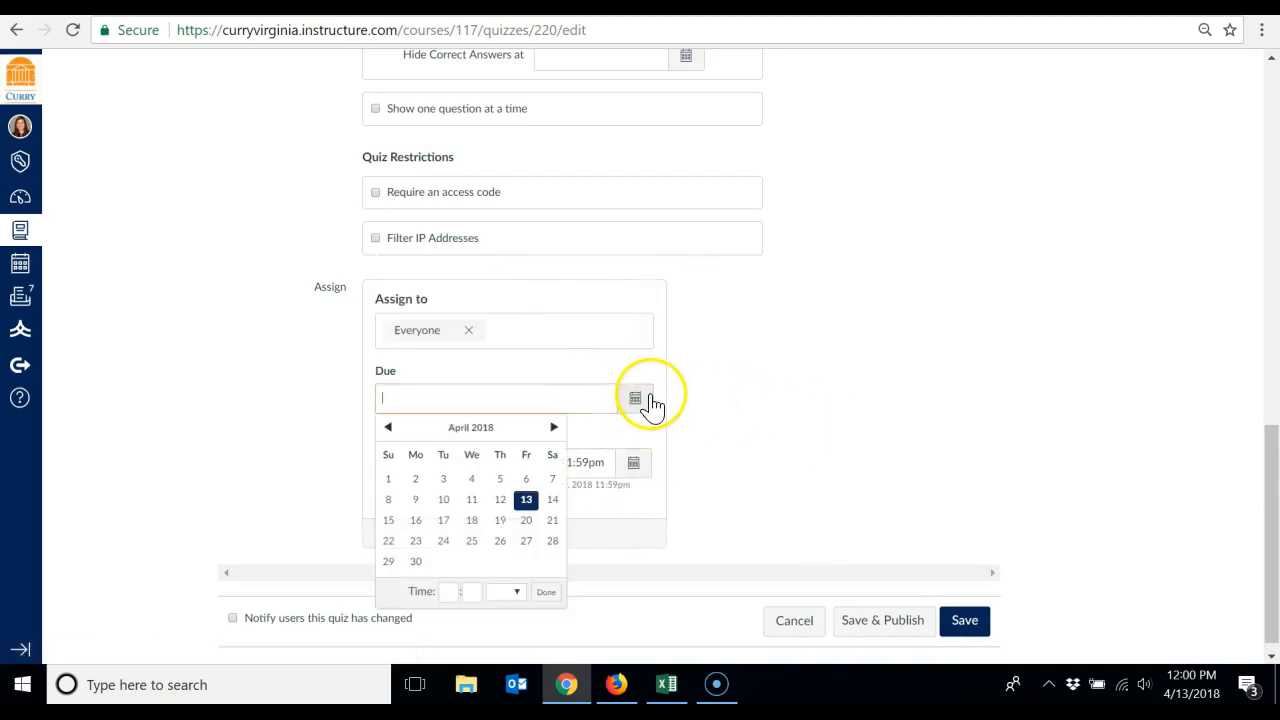
pyautogui.click(443, 522)
pyautogui.click(453, 592)
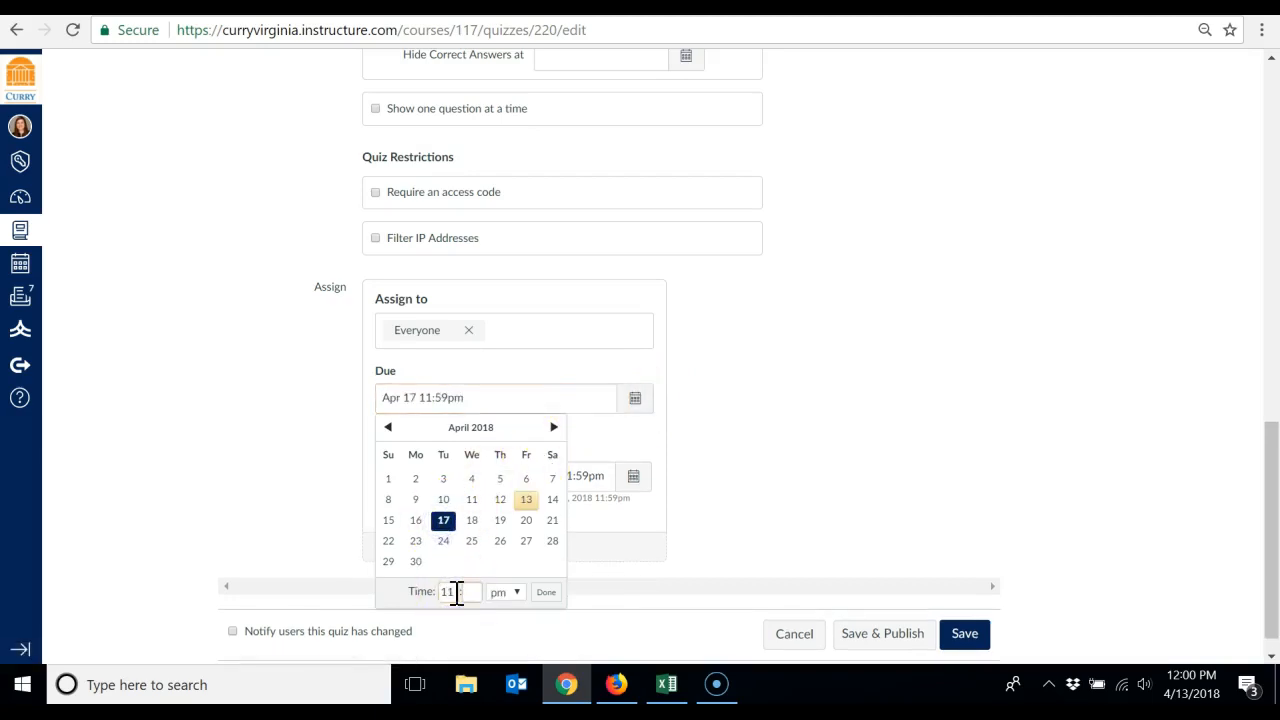
pyautogui.click(546, 592)
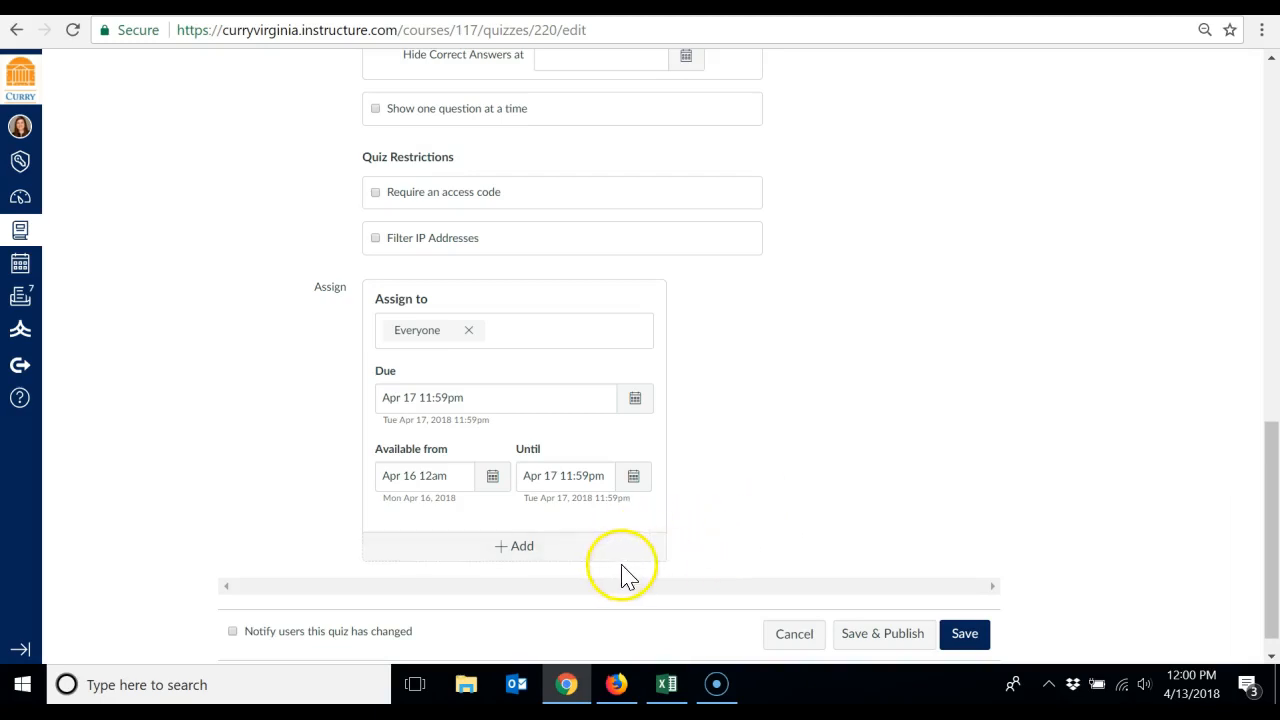
pyautogui.click(520, 555)
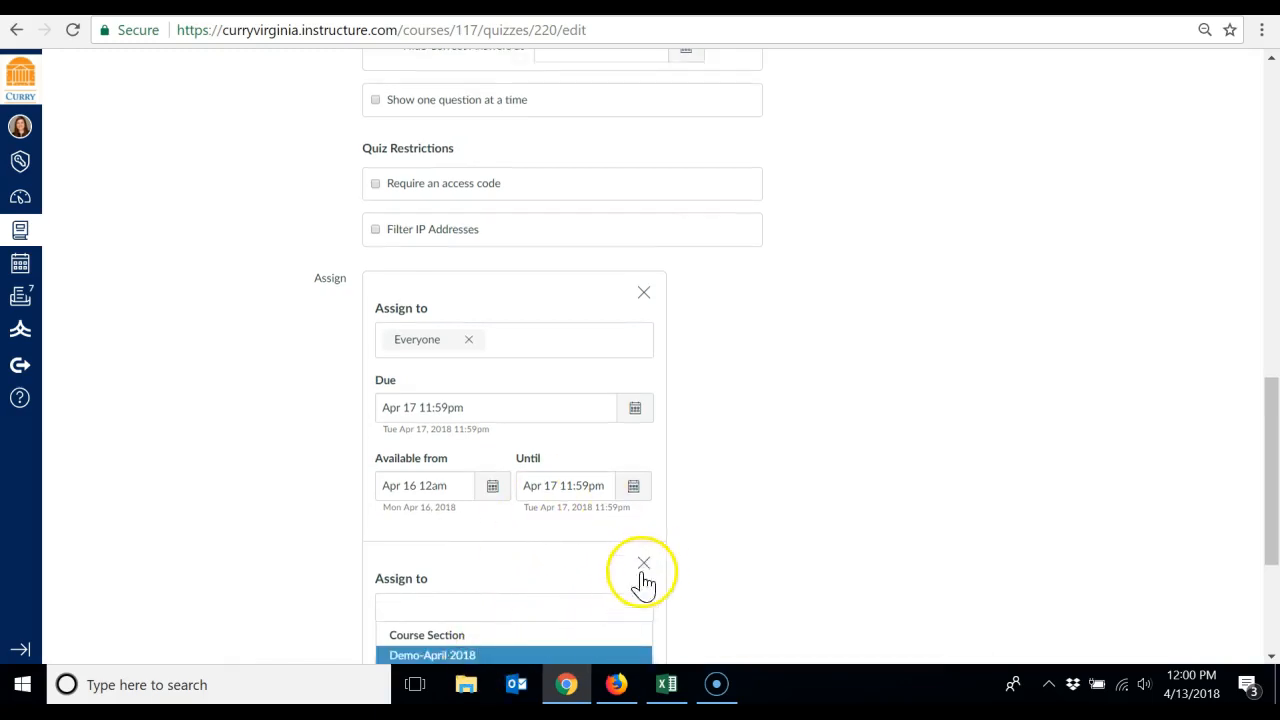
pyautogui.moveTo(1268, 445); pyautogui.dragTo(1270, 522)
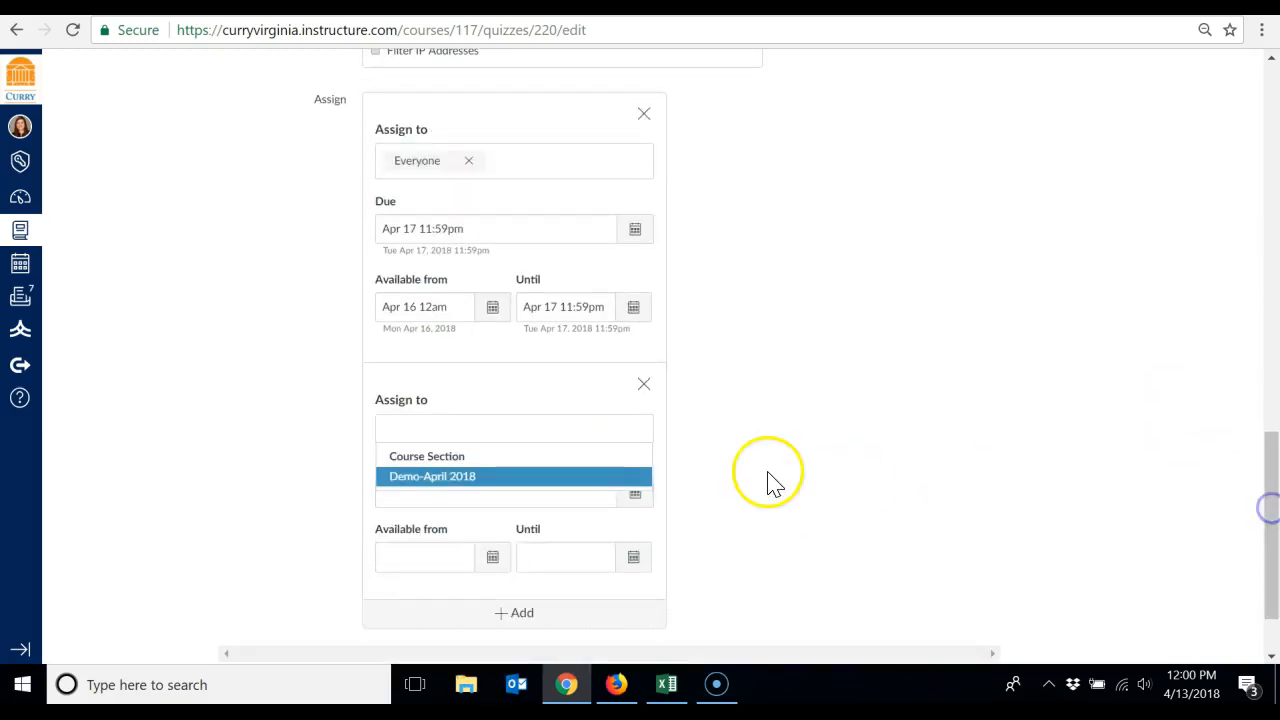
pyautogui.click(645, 394)
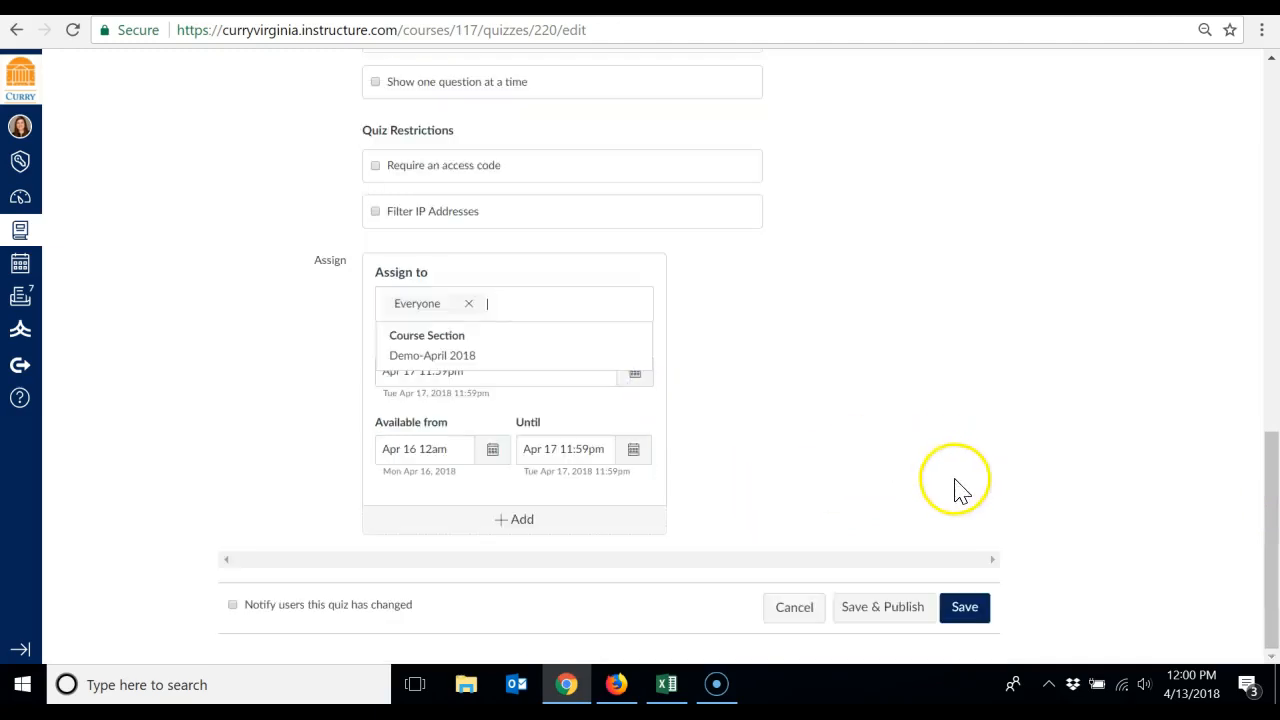
pyautogui.moveTo(1275, 571); pyautogui.dragTo(1272, 208)
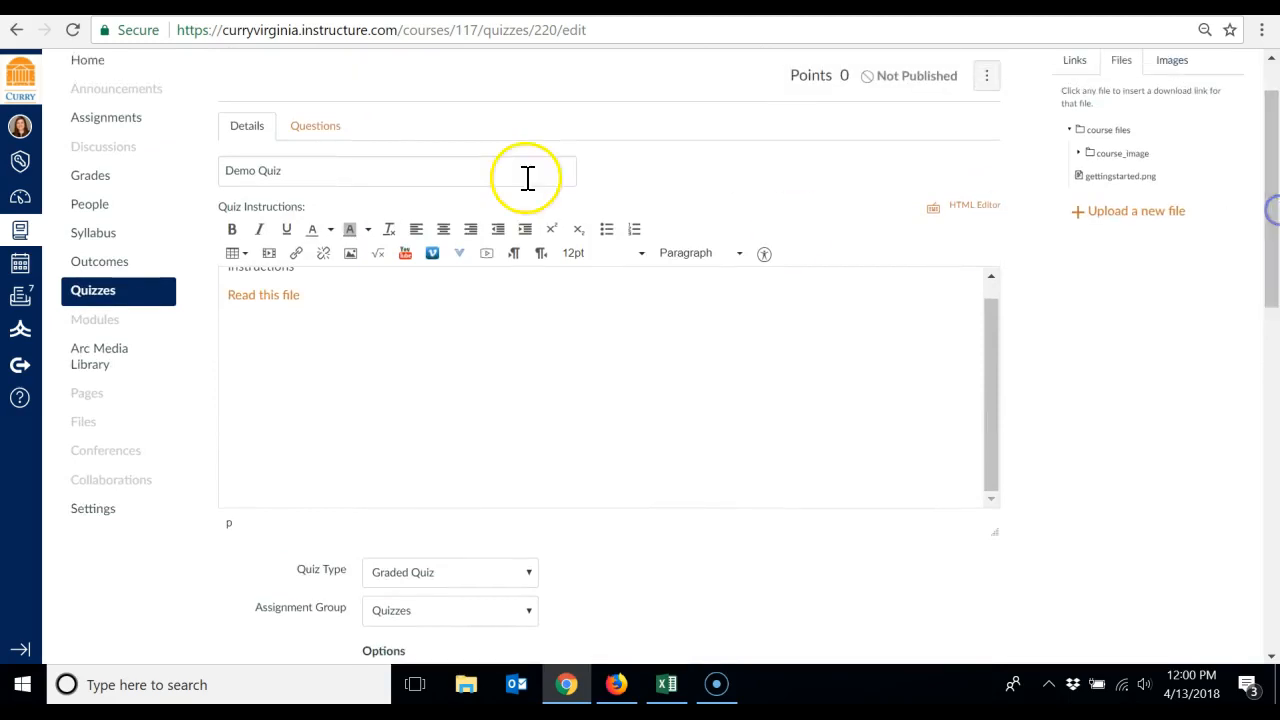
# Add a Multiple Choice question with the lines Text for the question, Instructions, Images, Videos and Readings
pyautogui.click(305, 129)
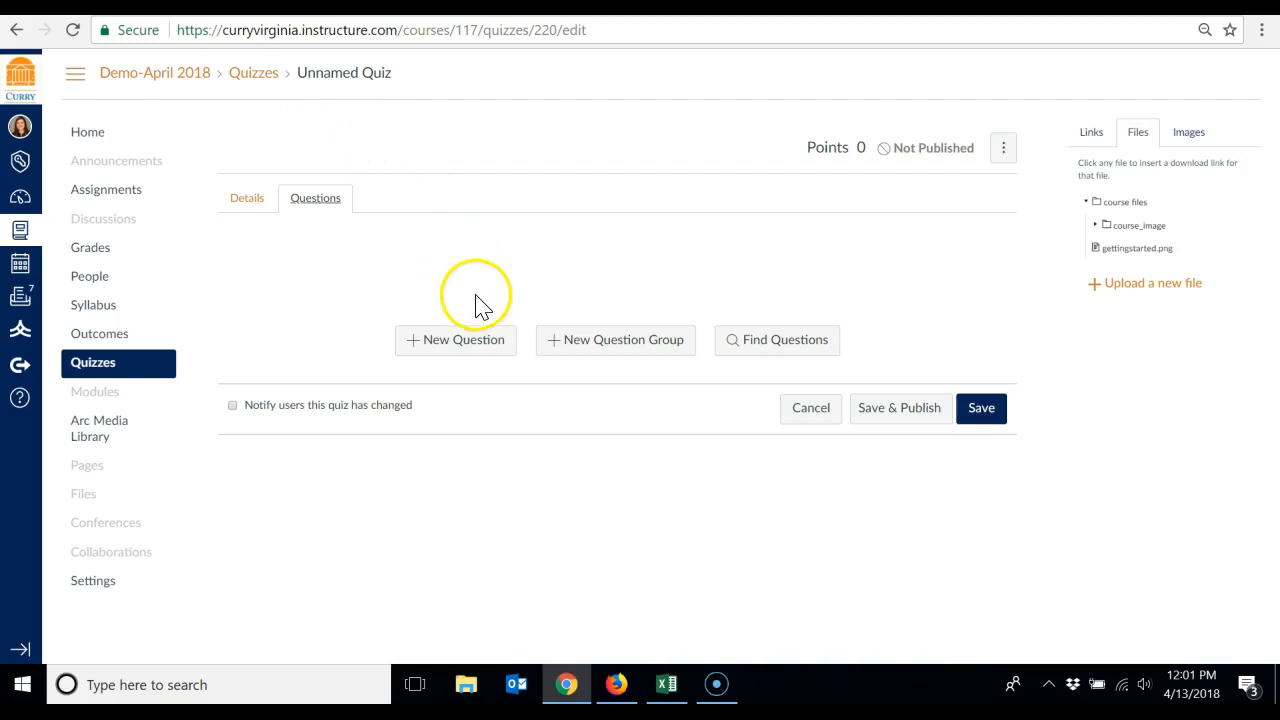
pyautogui.click(465, 347)
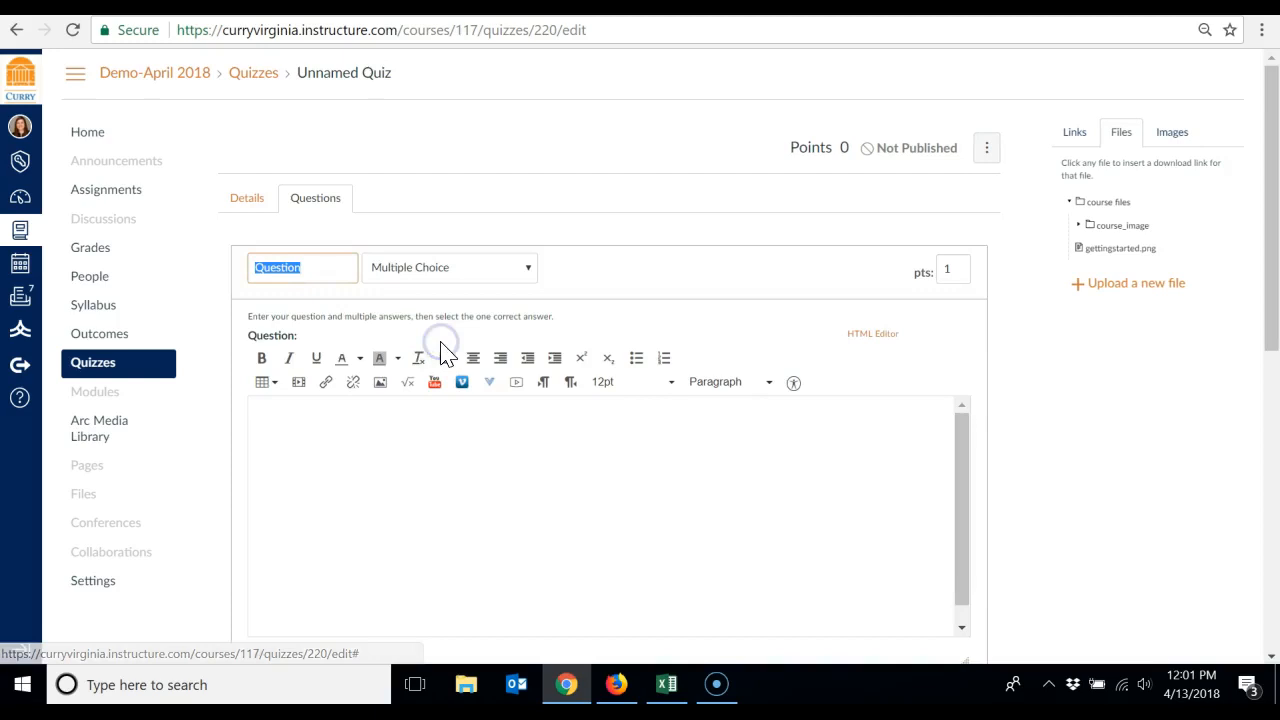
pyautogui.moveTo(1266, 191); pyautogui.dragTo(1275, 240)
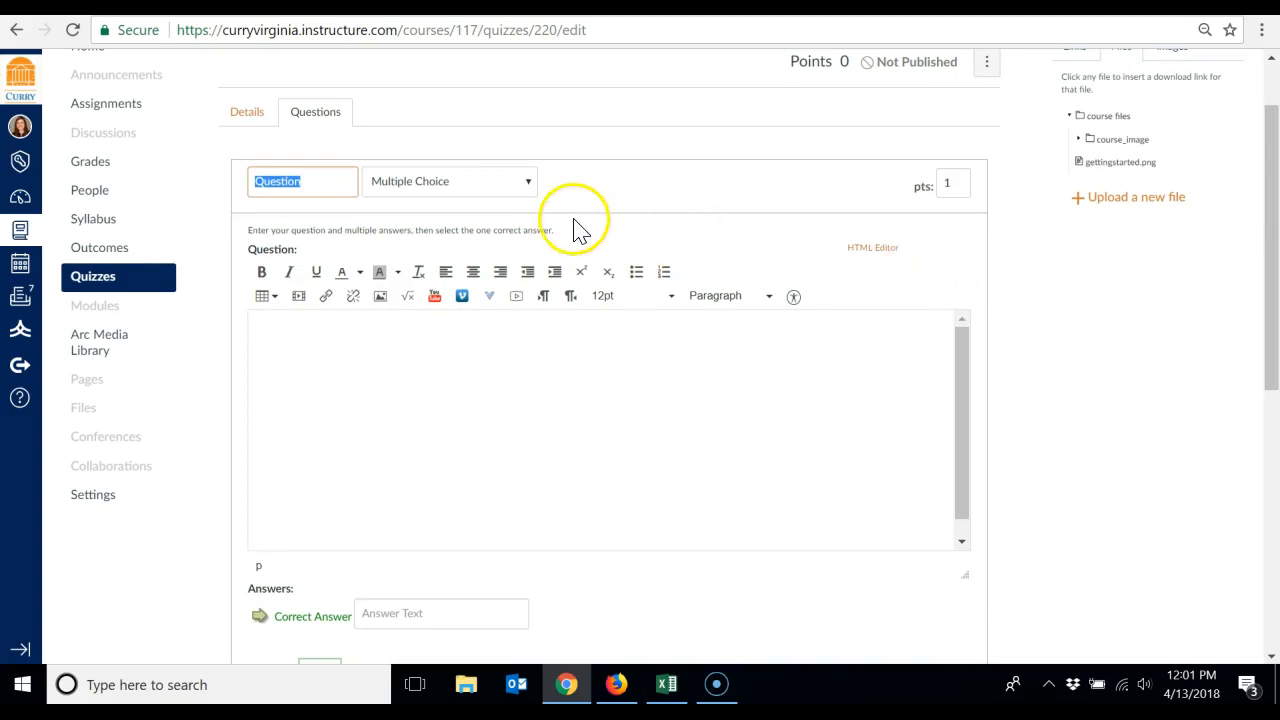
pyautogui.click(531, 190)
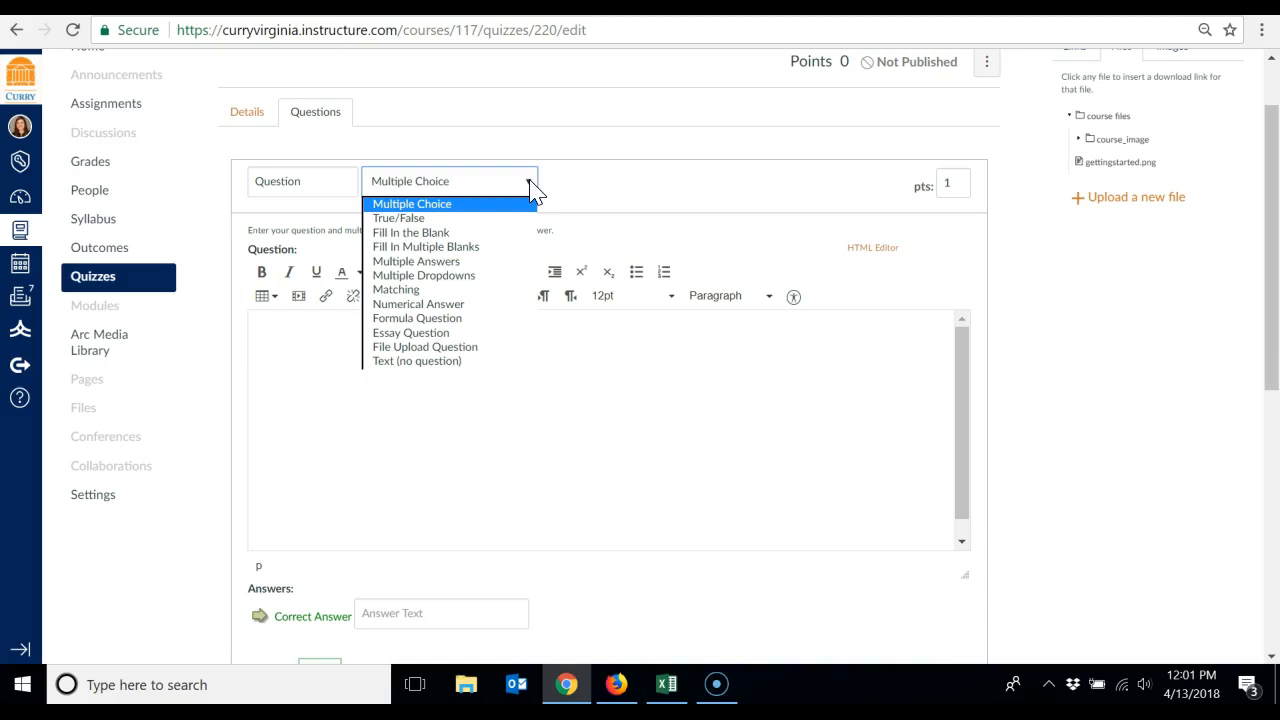
pyautogui.click(632, 378)
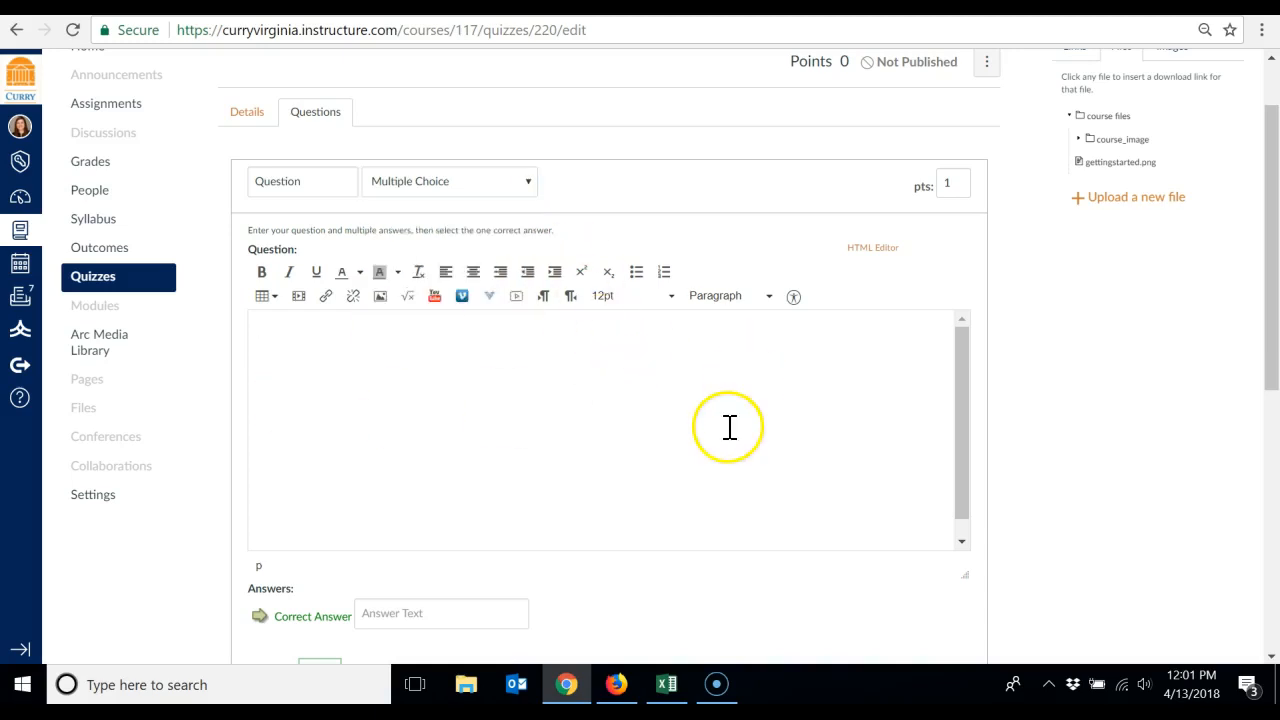
pyautogui.moveTo(1273, 282); pyautogui.dragTo(1275, 297)
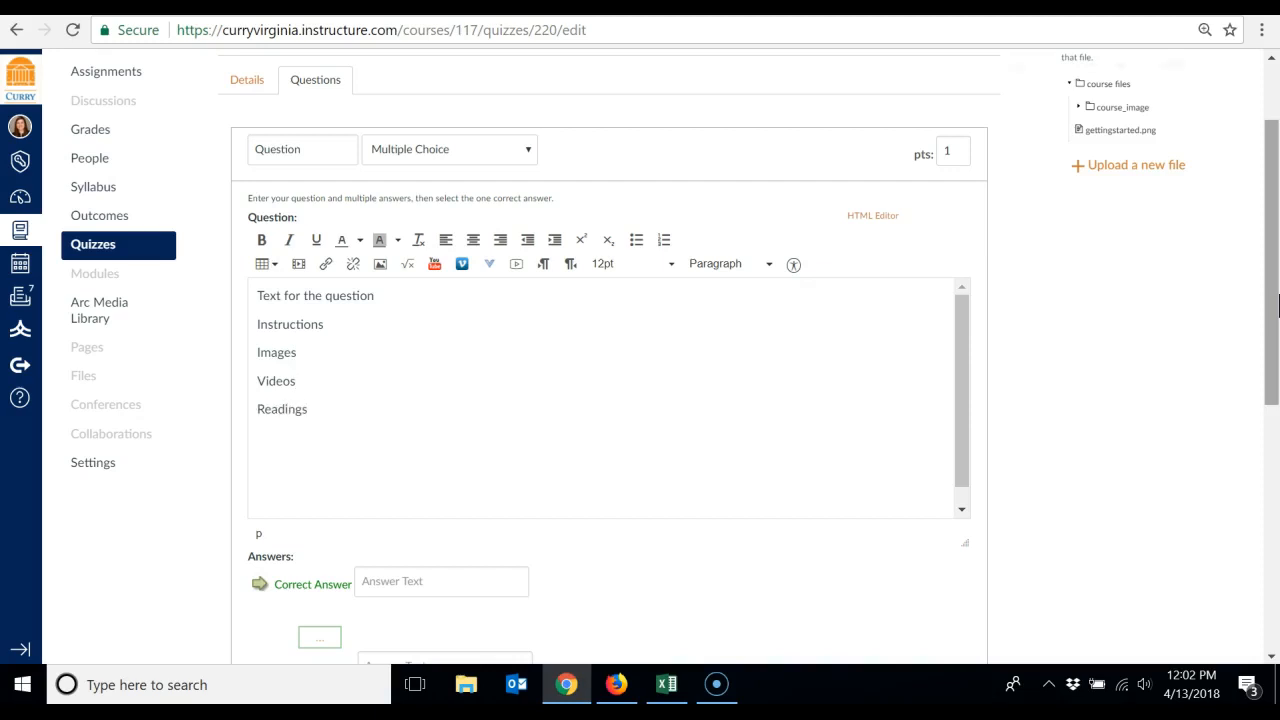
# Enter Choice 1 and Choice 2 as the first two answers, try Choice 2 as correct, and mark Choice 1 as the correct answer
pyautogui.hotkey('ctrl', '+')
pyautogui.hotkey('ctrl', '+')
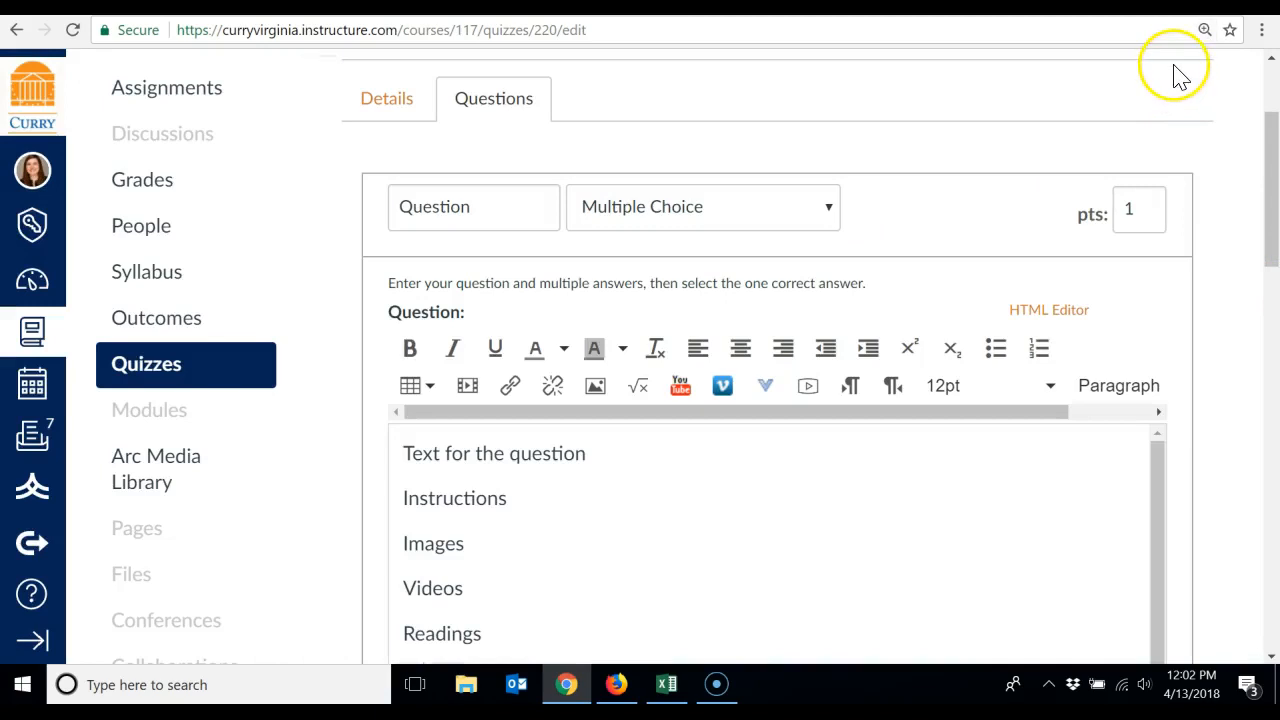
pyautogui.click(1205, 30)
pyautogui.click(1190, 66)
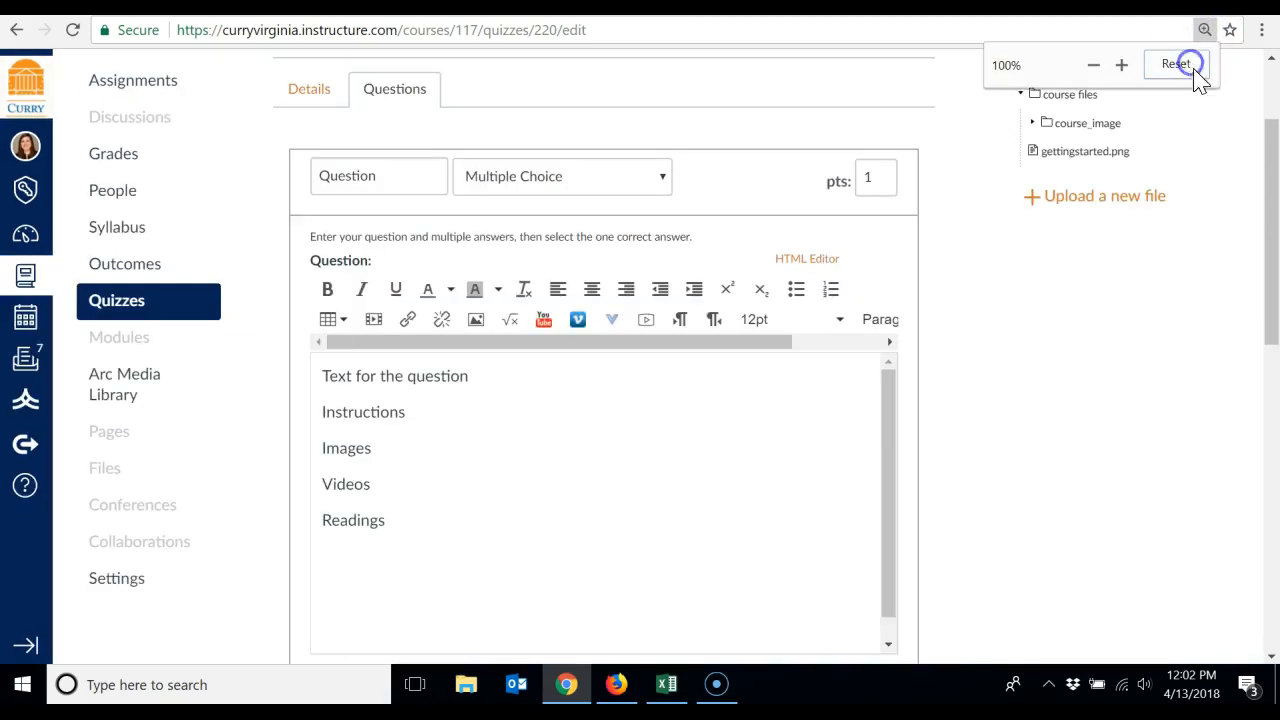
pyautogui.moveTo(1271, 171); pyautogui.dragTo(1275, 368)
pyautogui.click(599, 227)
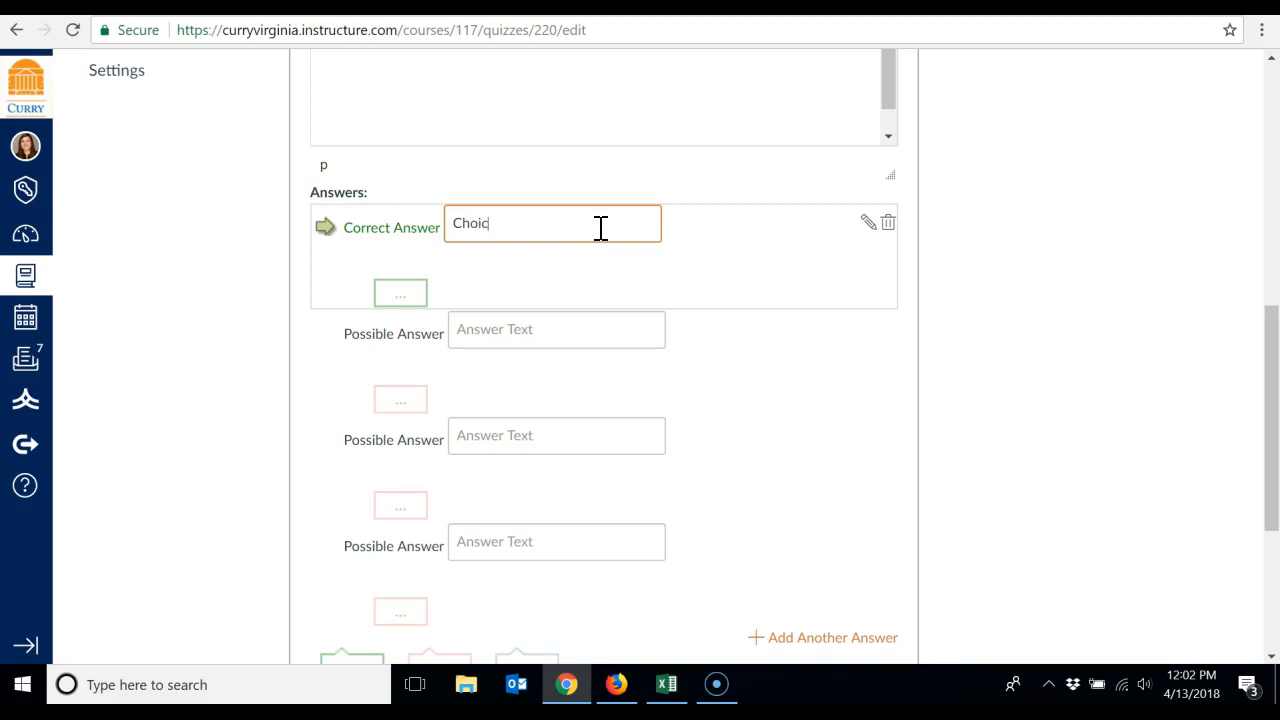
pyautogui.click(563, 329)
pyautogui.write('Choice 2')
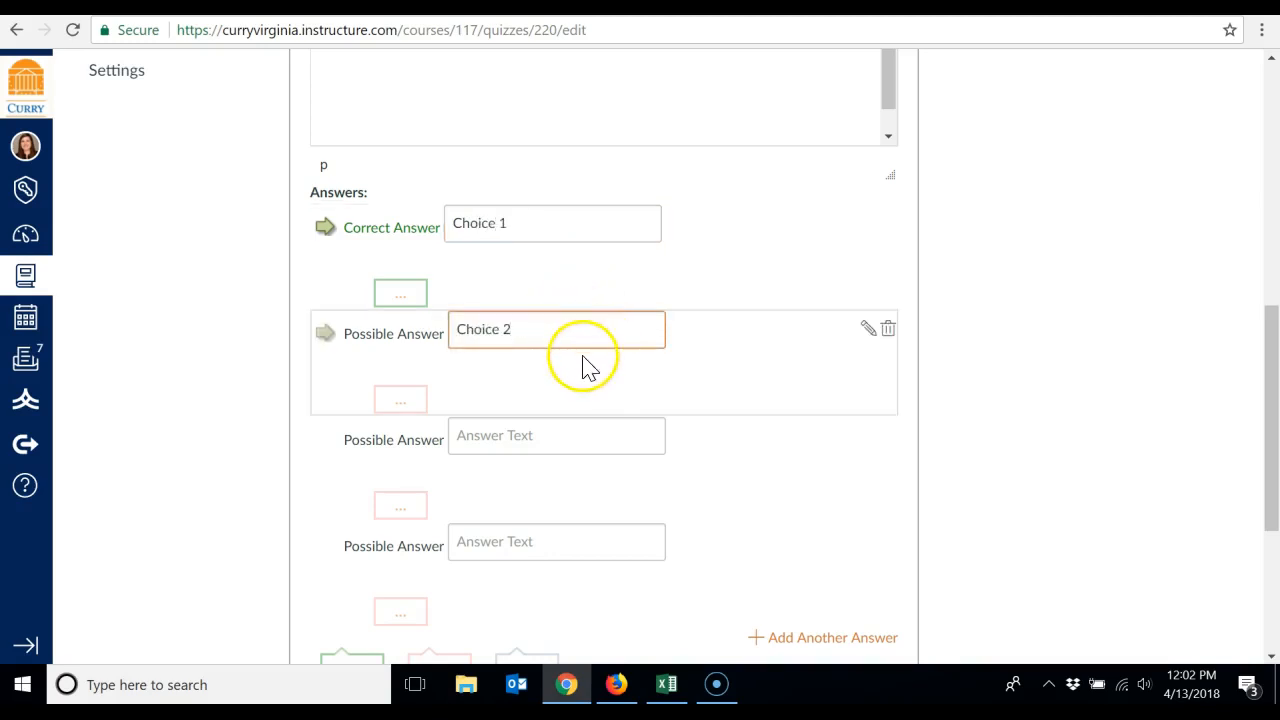
pyautogui.click(325, 337)
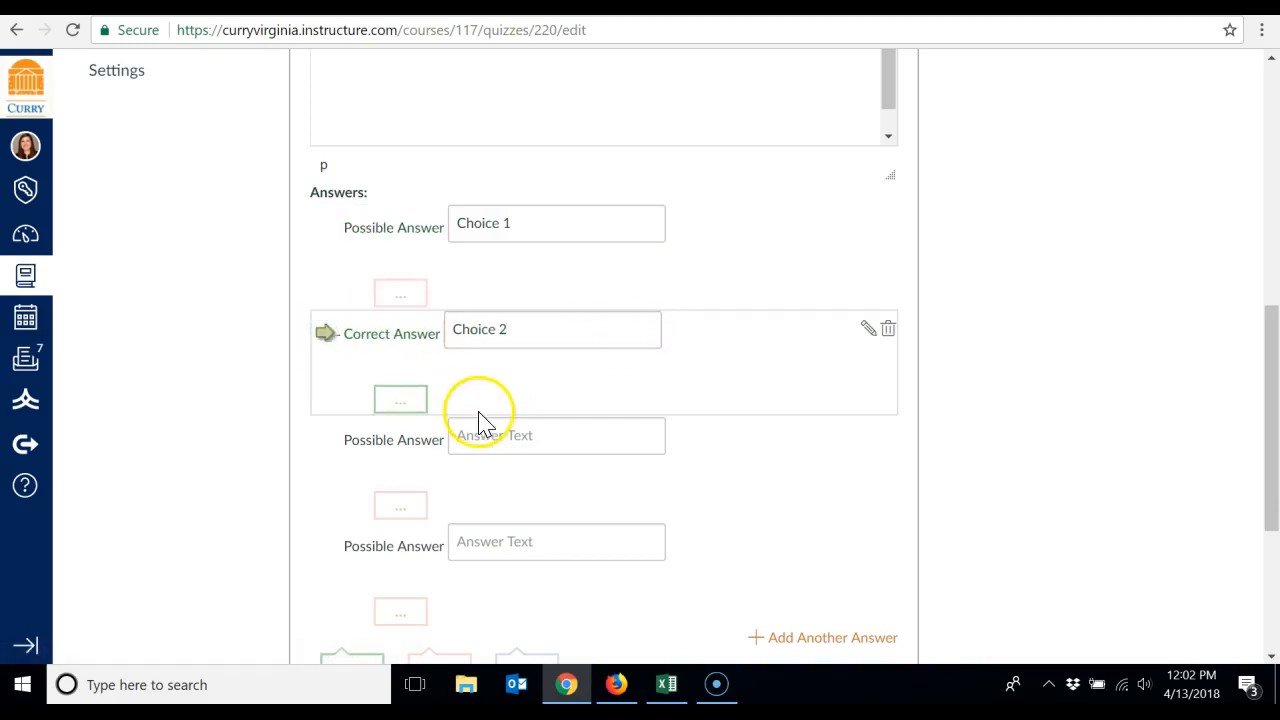
pyautogui.click(325, 230)
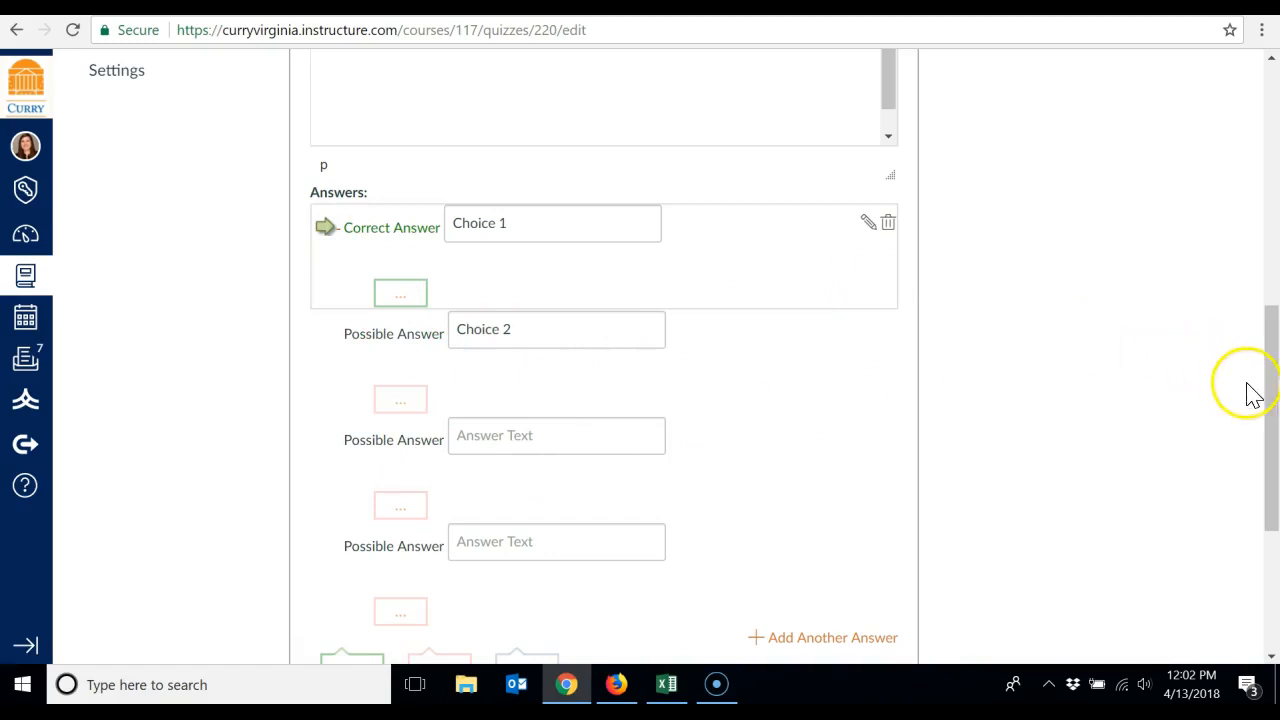
# Add the comment "Feedback to appear" for students who choose Choice 1
pyautogui.moveTo(1266, 393); pyautogui.dragTo(1266, 420)
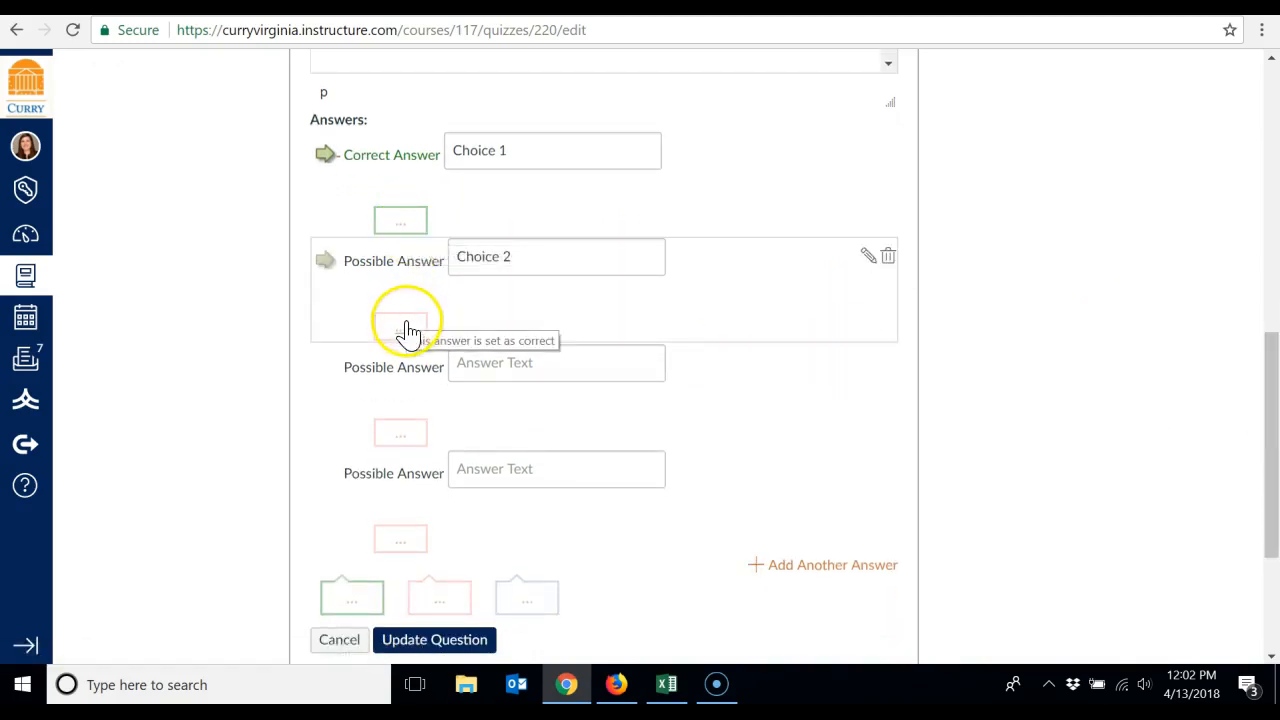
pyautogui.click(404, 220)
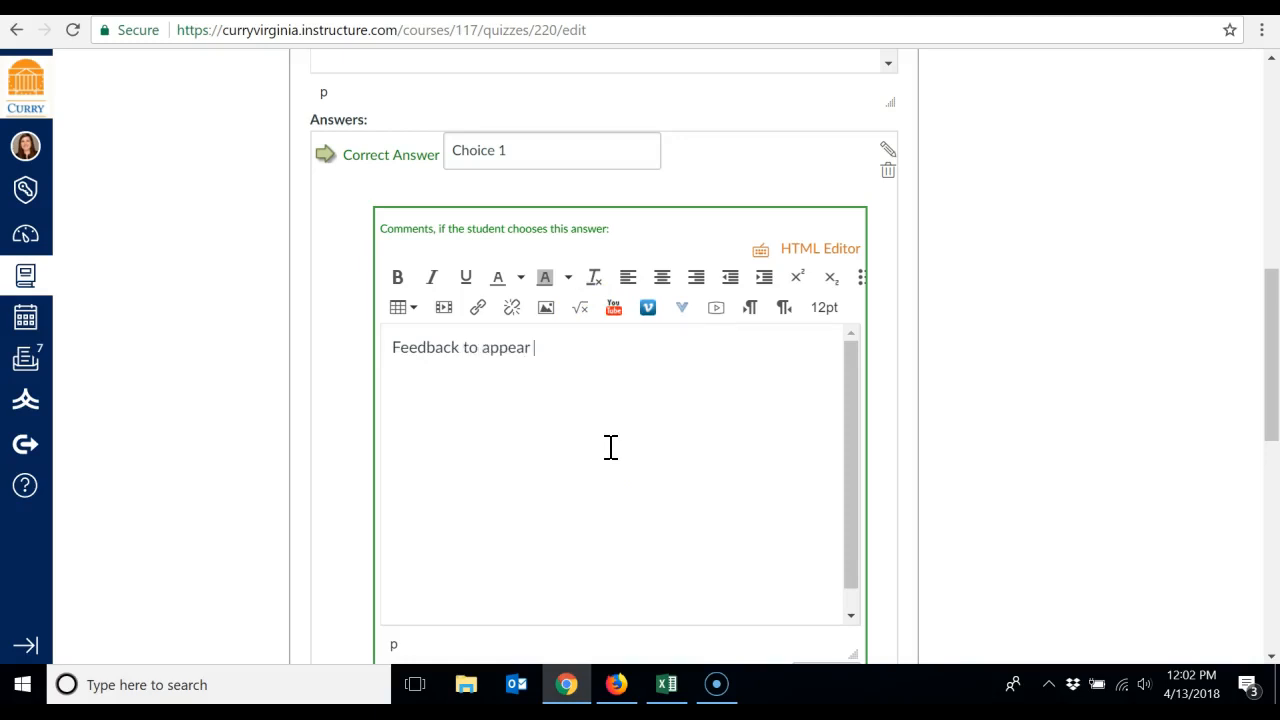
pyautogui.moveTo(1266, 322); pyautogui.dragTo(1272, 374)
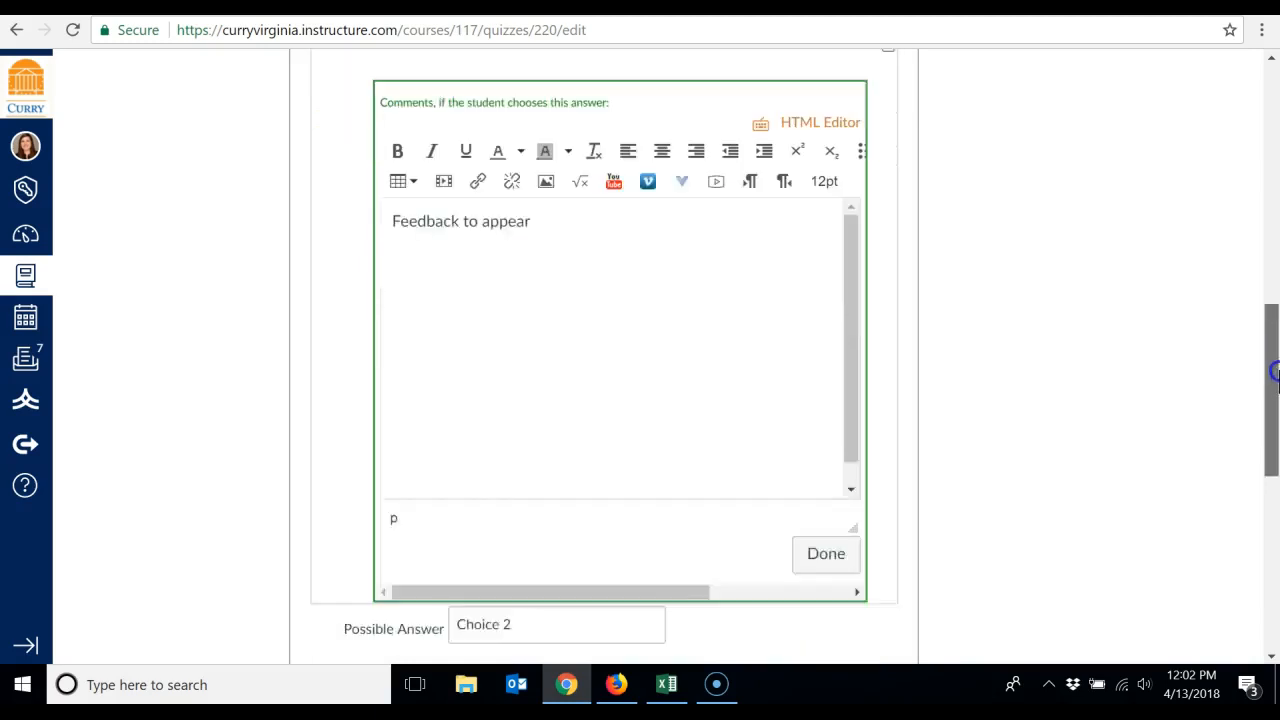
pyautogui.click(822, 484)
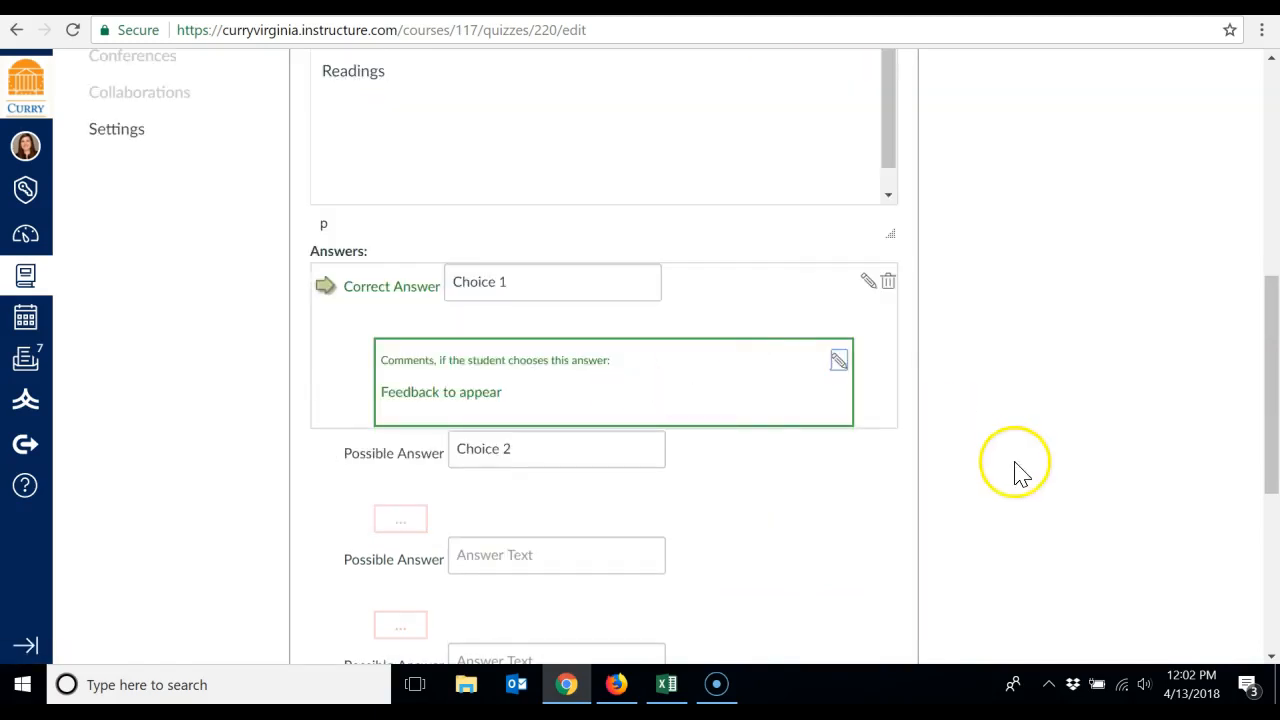
# Add the comment "Provide on what is correct" for students who choose Choice 2
pyautogui.moveTo(1272, 318); pyautogui.dragTo(1272, 373)
pyautogui.click(405, 374)
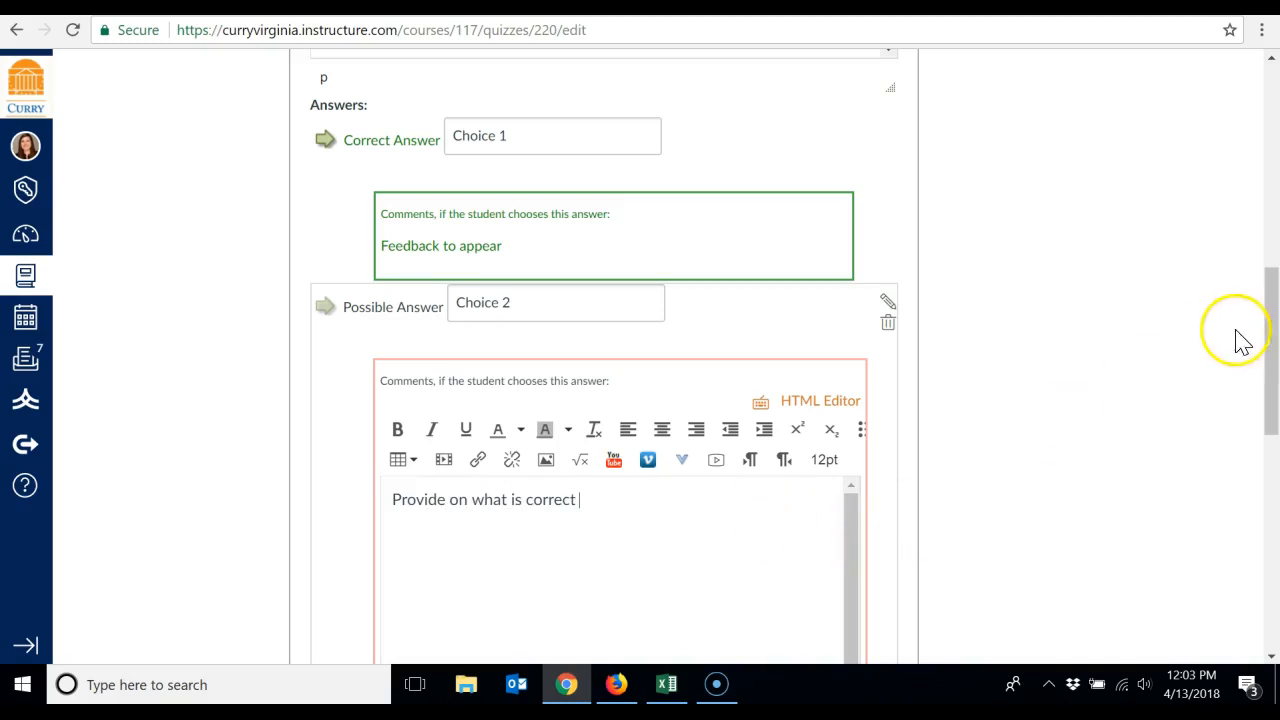
pyautogui.moveTo(1266, 340); pyautogui.dragTo(1276, 415)
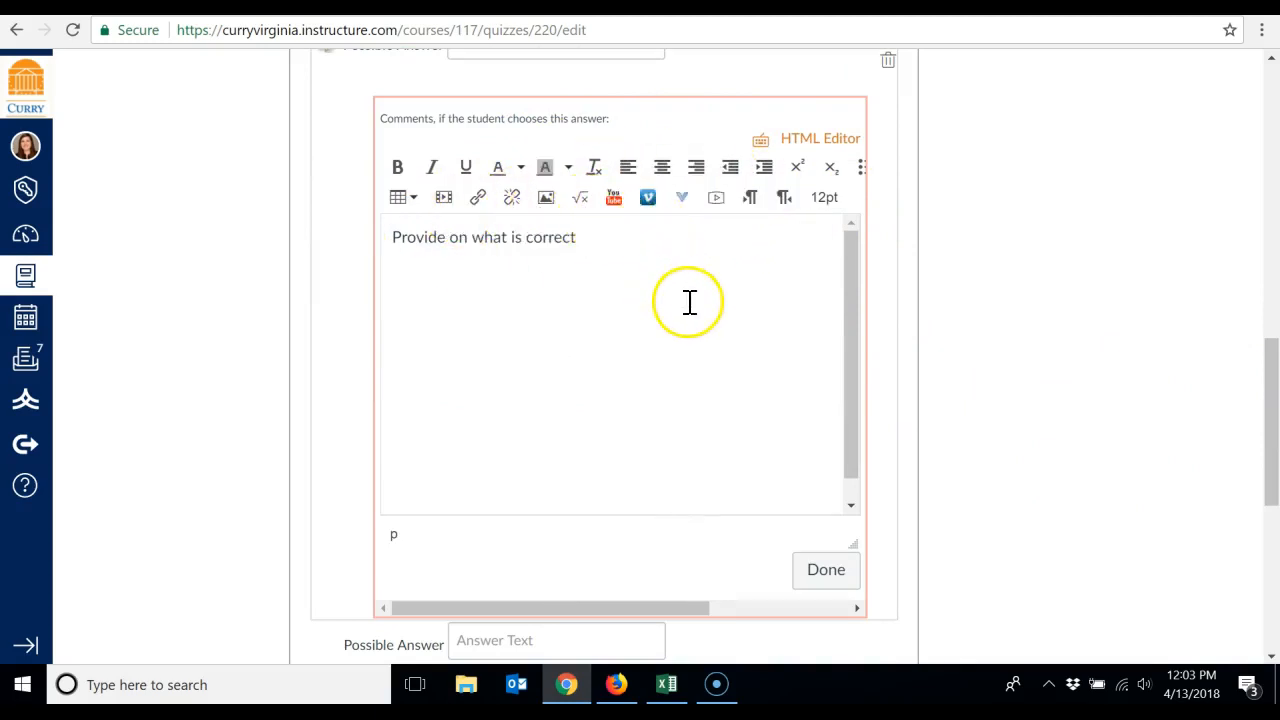
pyautogui.click(822, 570)
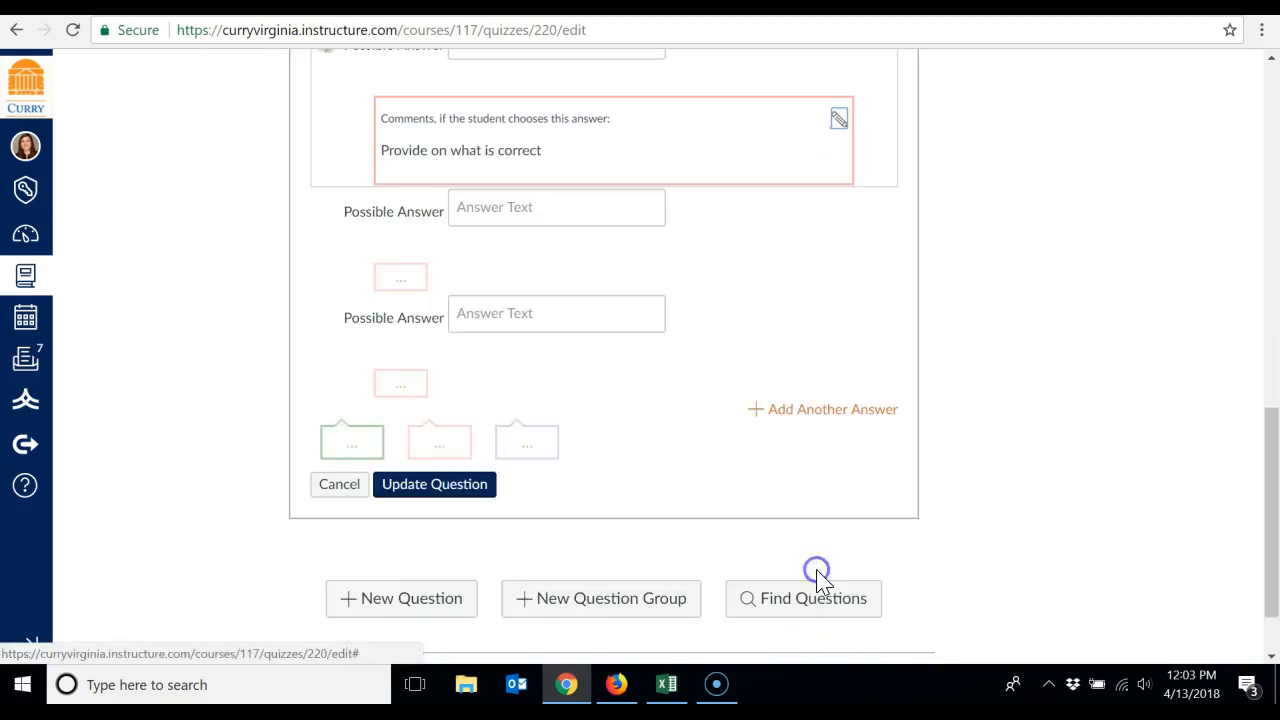
# Delete the last blank possible answer from the question and save the question
pyautogui.click(1264, 487)
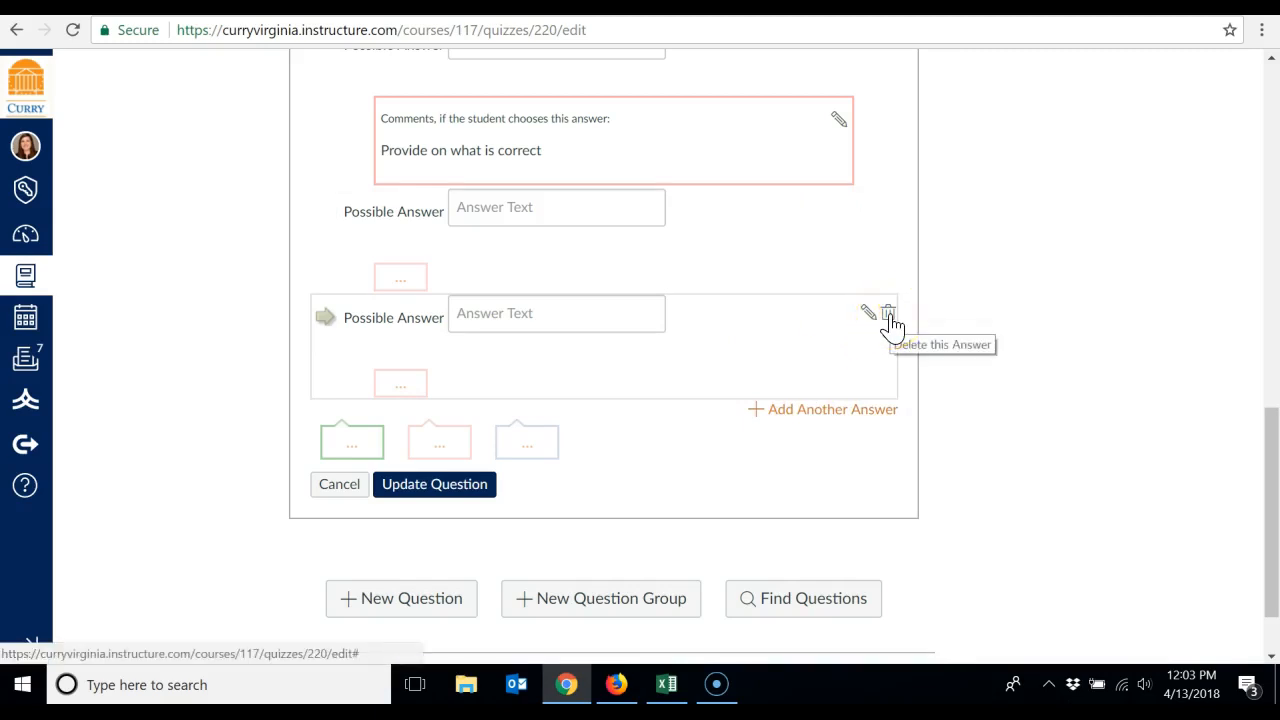
pyautogui.click(889, 320)
pyautogui.moveTo(1261, 334); pyautogui.dragTo(1275, 502)
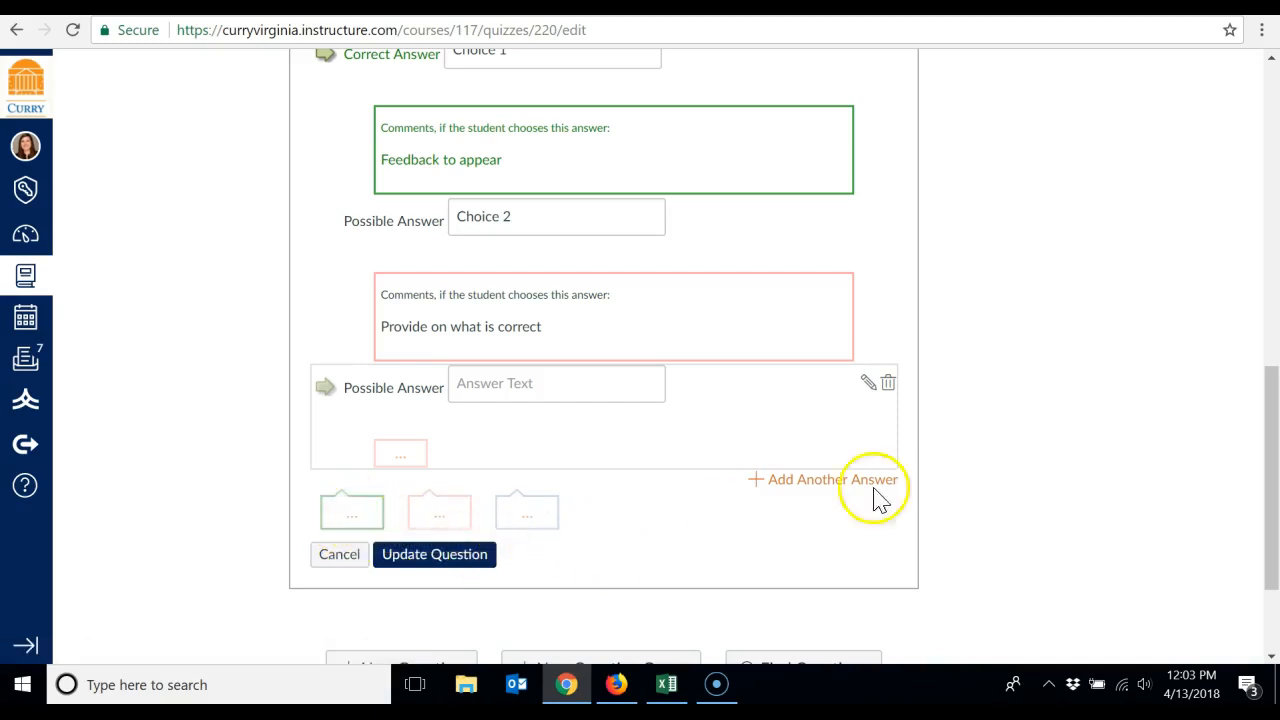
pyautogui.moveTo(1268, 491)
pyautogui.mouseDown()
pyautogui.moveTo(1274, 323)
pyautogui.moveTo(1272, 483)
pyautogui.mouseUp()
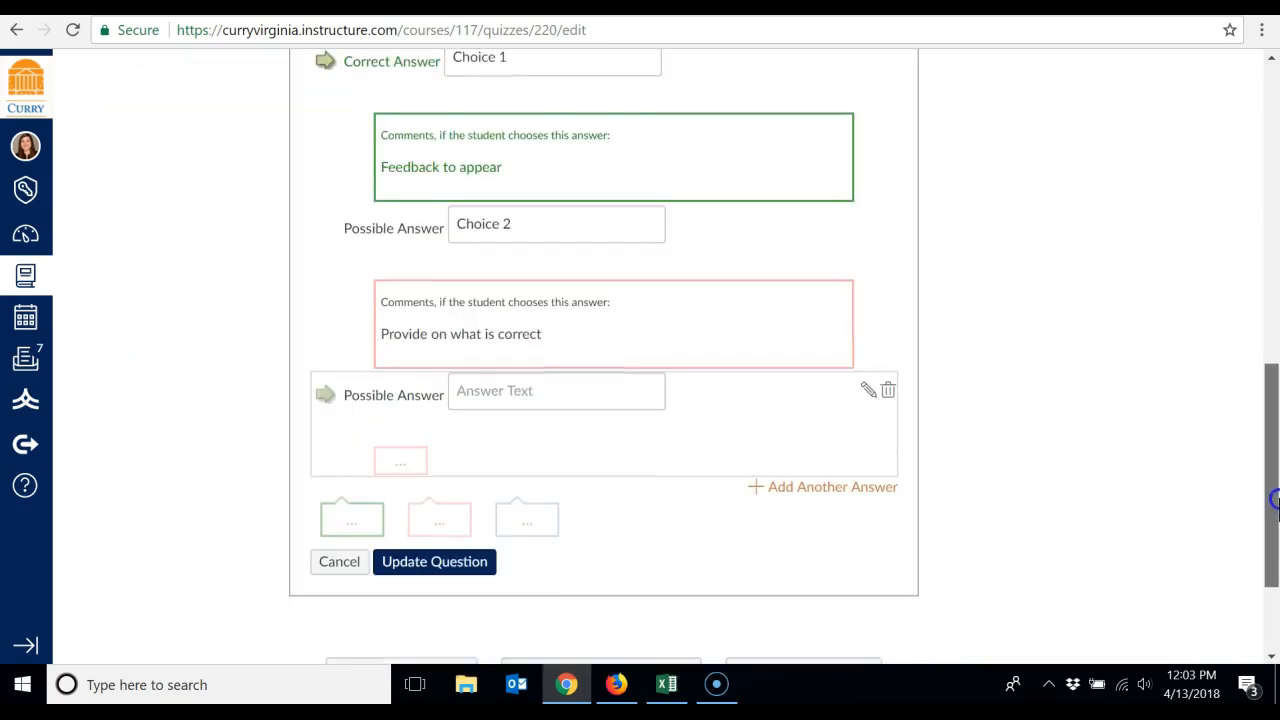
pyautogui.click(463, 566)
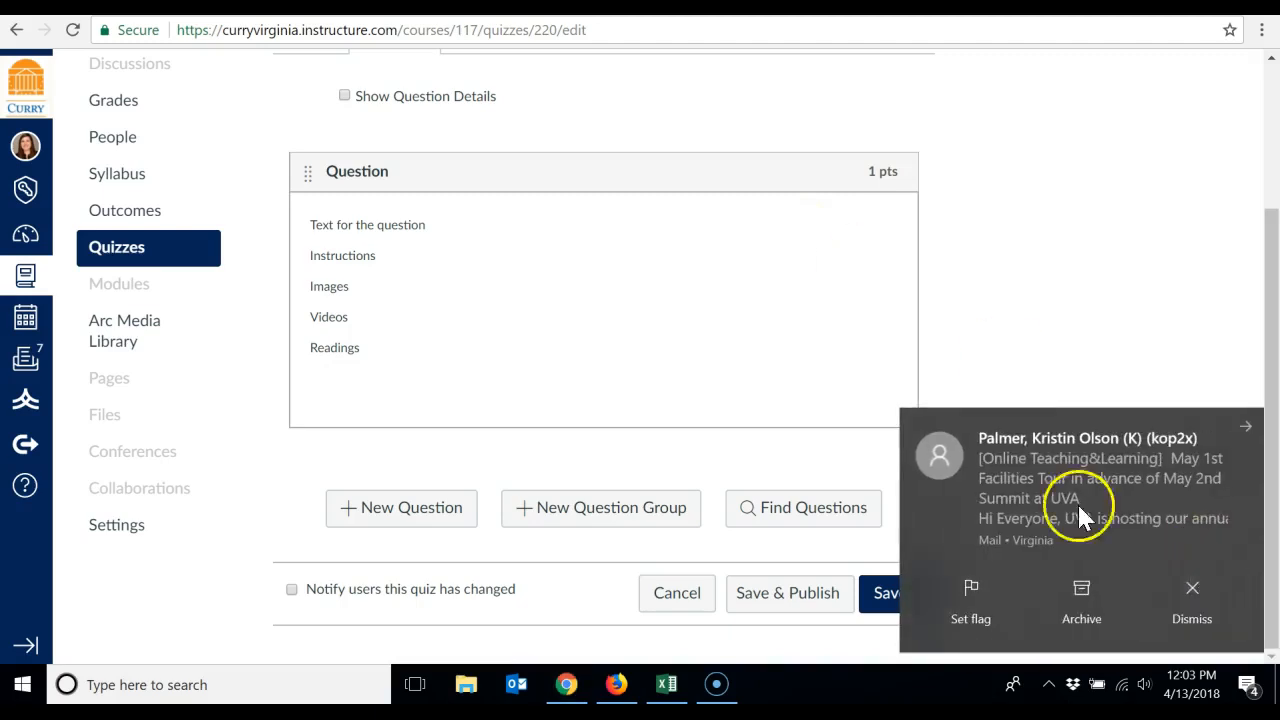
pyautogui.click(1204, 590)
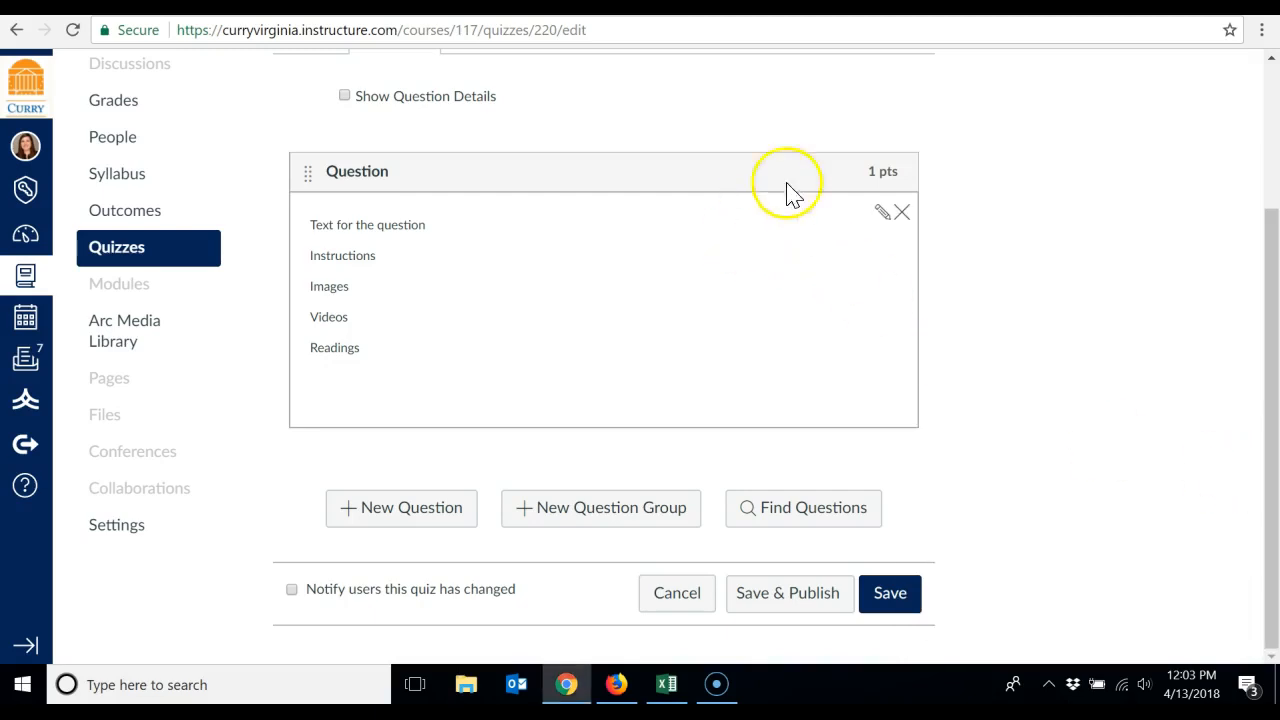
# Edit the multiple choice question to be worth 10 points and save the change
pyautogui.click(886, 218)
pyautogui.click(875, 366)
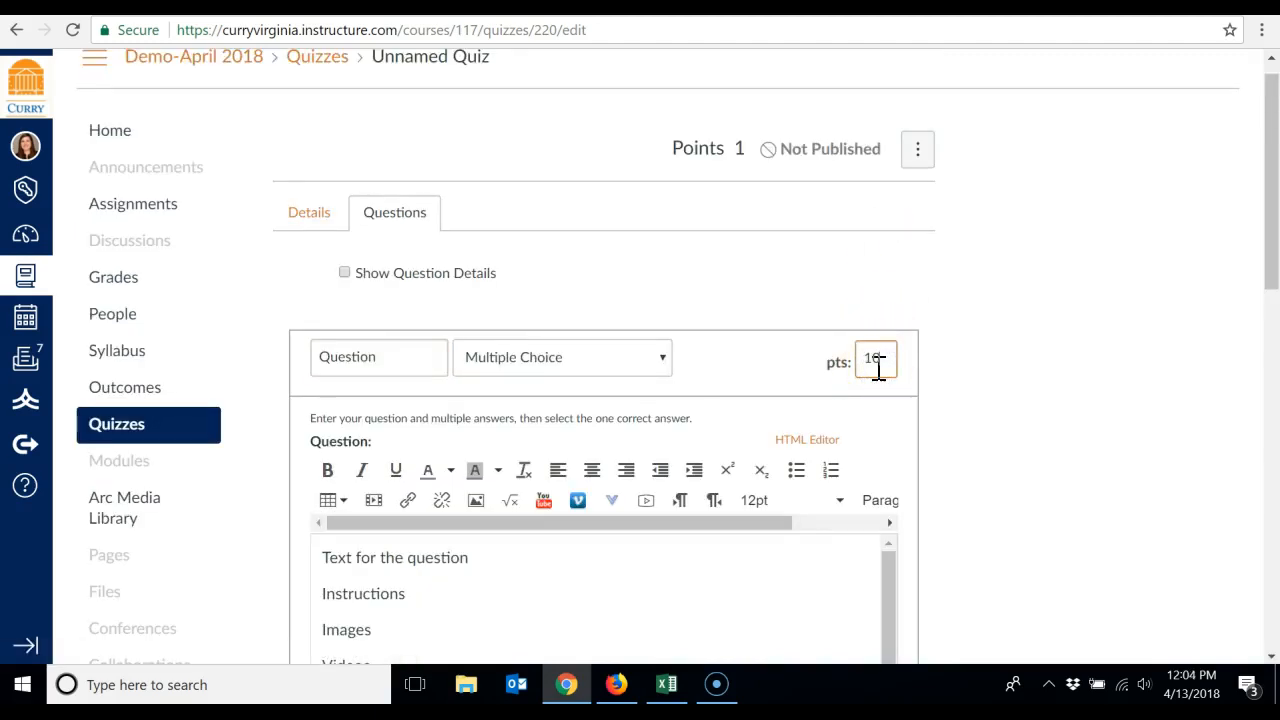
pyautogui.moveTo(911, 380); pyautogui.dragTo(977, 328)
pyautogui.moveTo(1269, 208); pyautogui.dragTo(1272, 543)
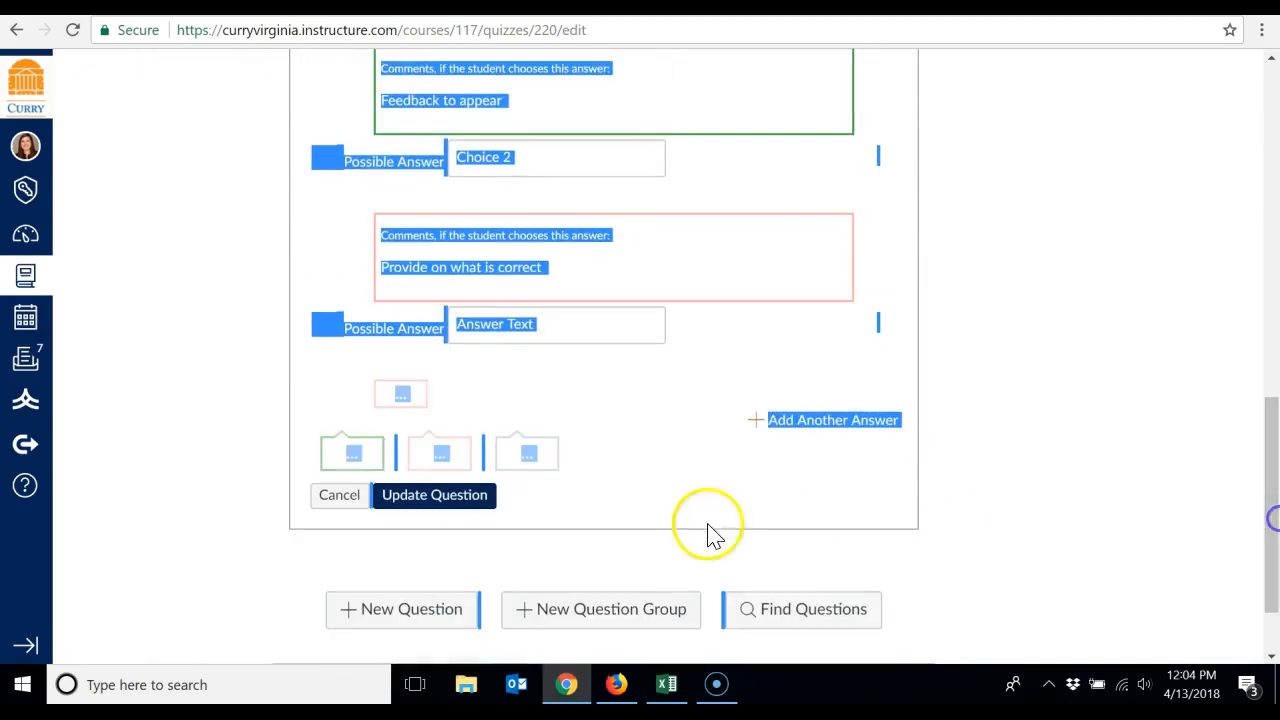
pyautogui.click(474, 497)
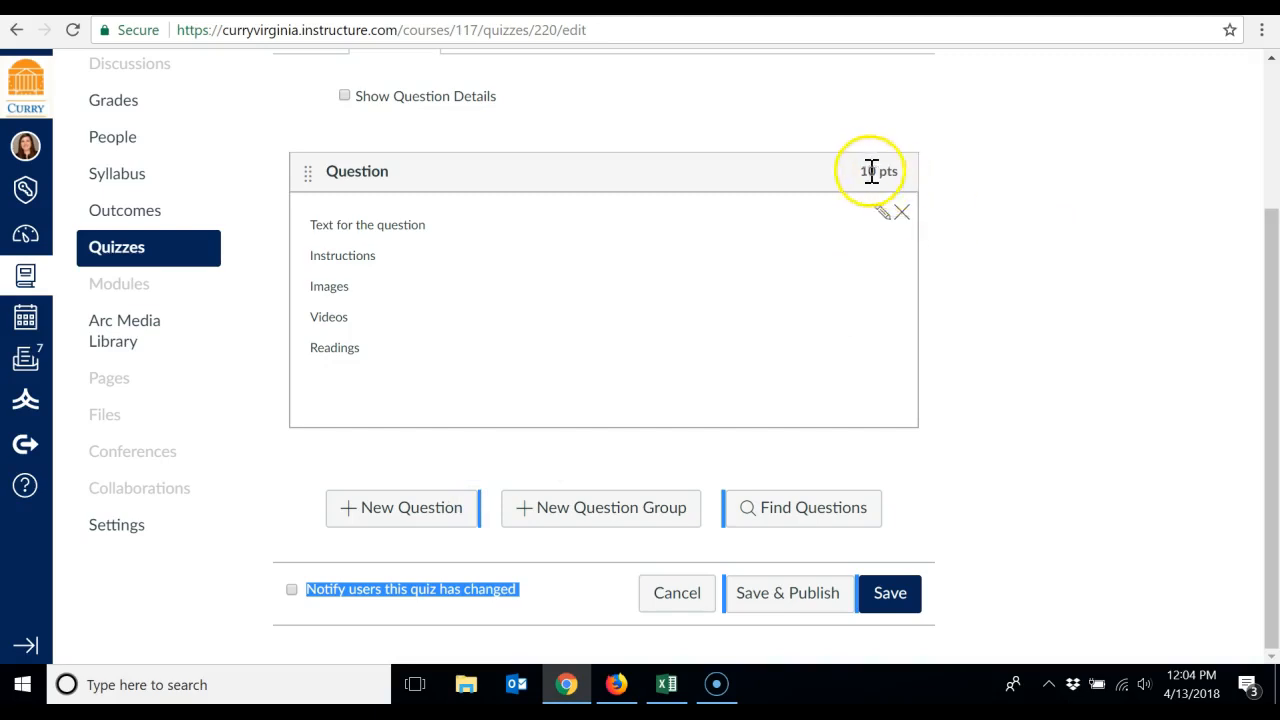
pyautogui.click(1108, 378)
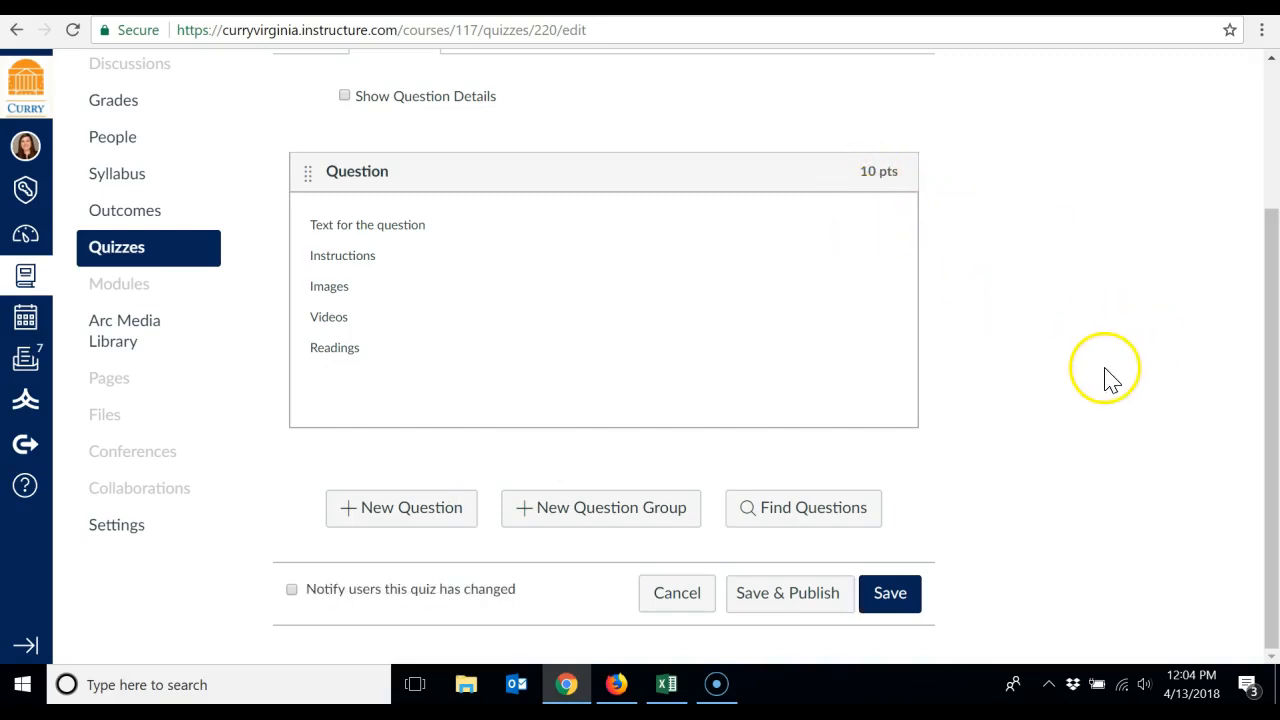
# Create a question group named Multiple Choice Questions that picks 10 questions at 2 points per question
pyautogui.click(591, 518)
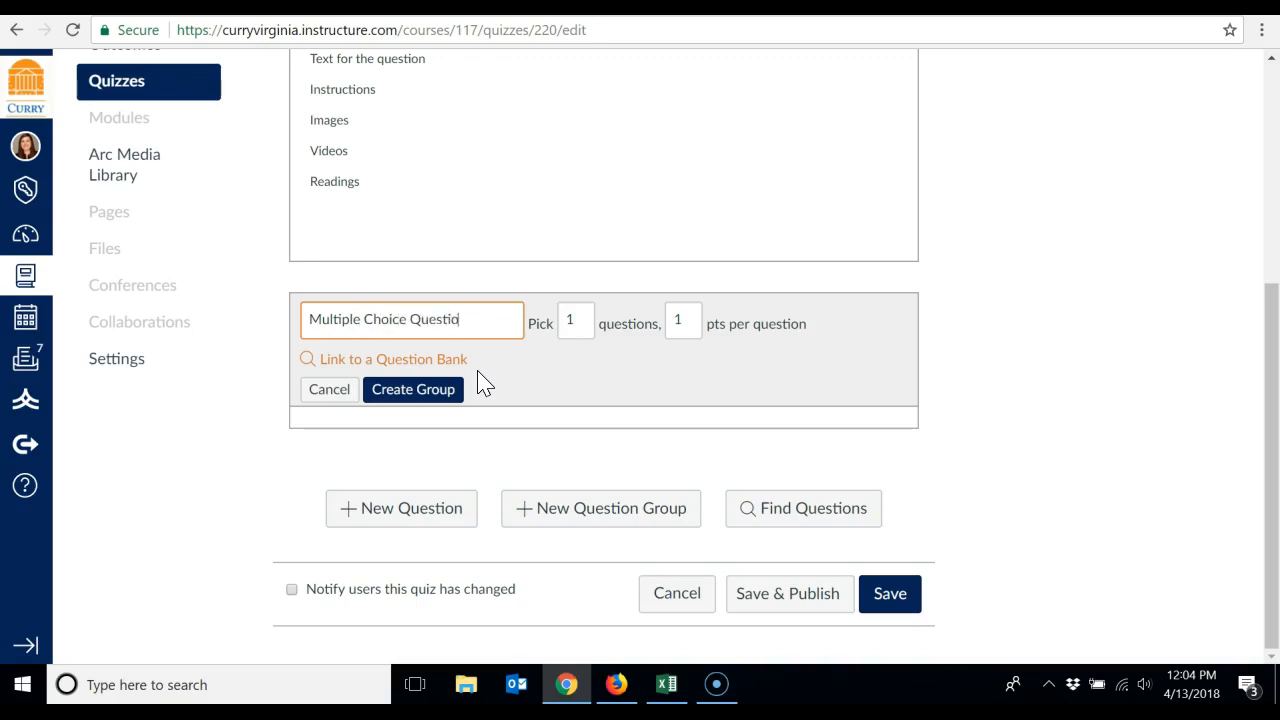
pyautogui.click(702, 323)
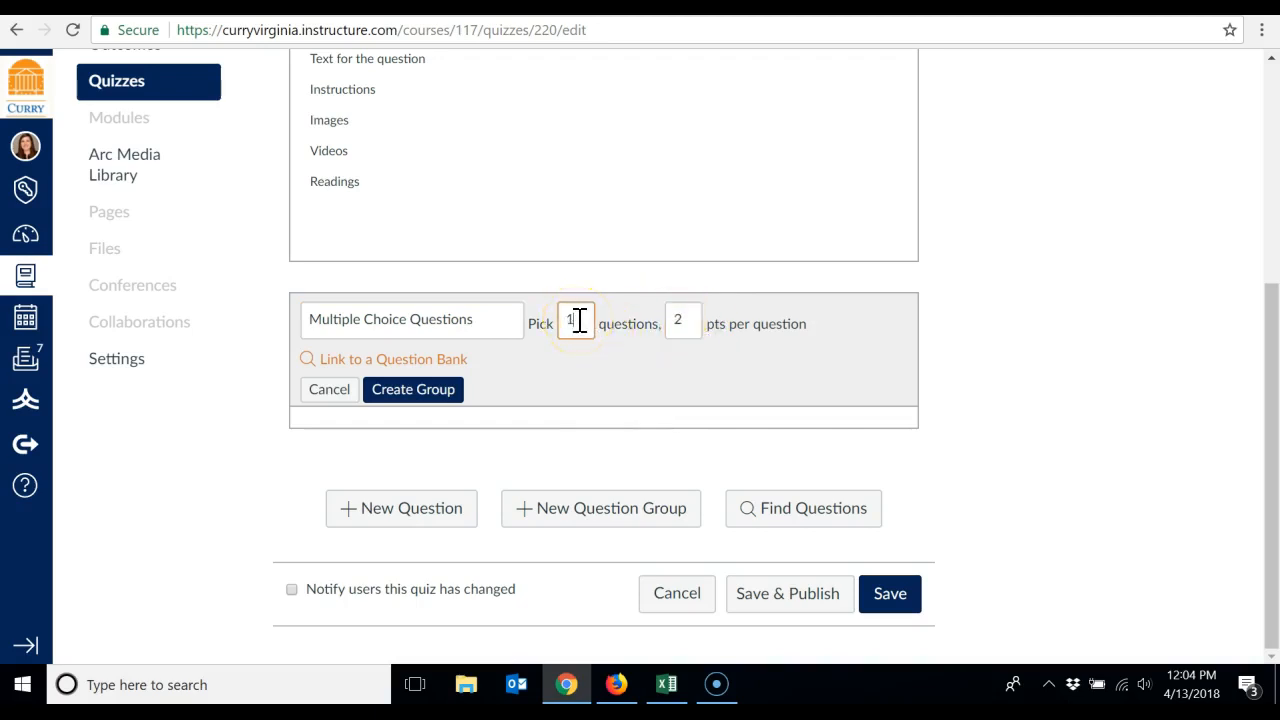
pyautogui.click(421, 390)
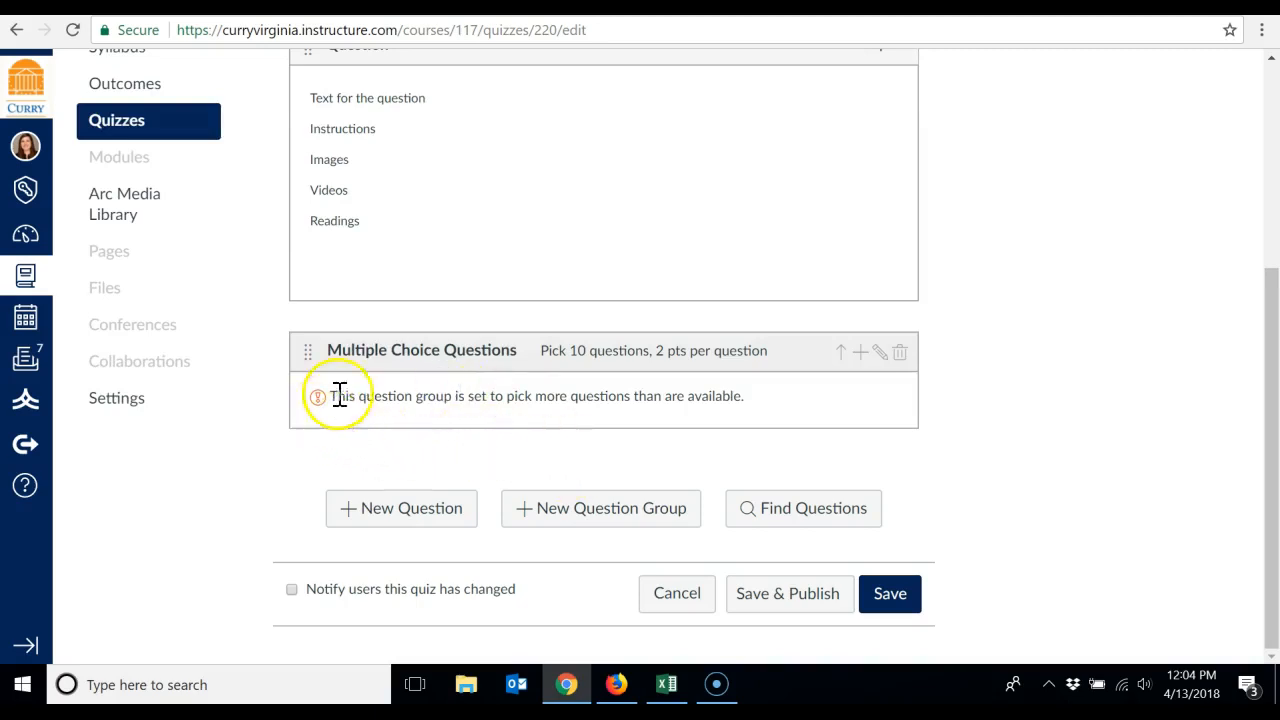
# Save and publish the quiz
pyautogui.moveTo(1273, 382); pyautogui.dragTo(1275, 385)
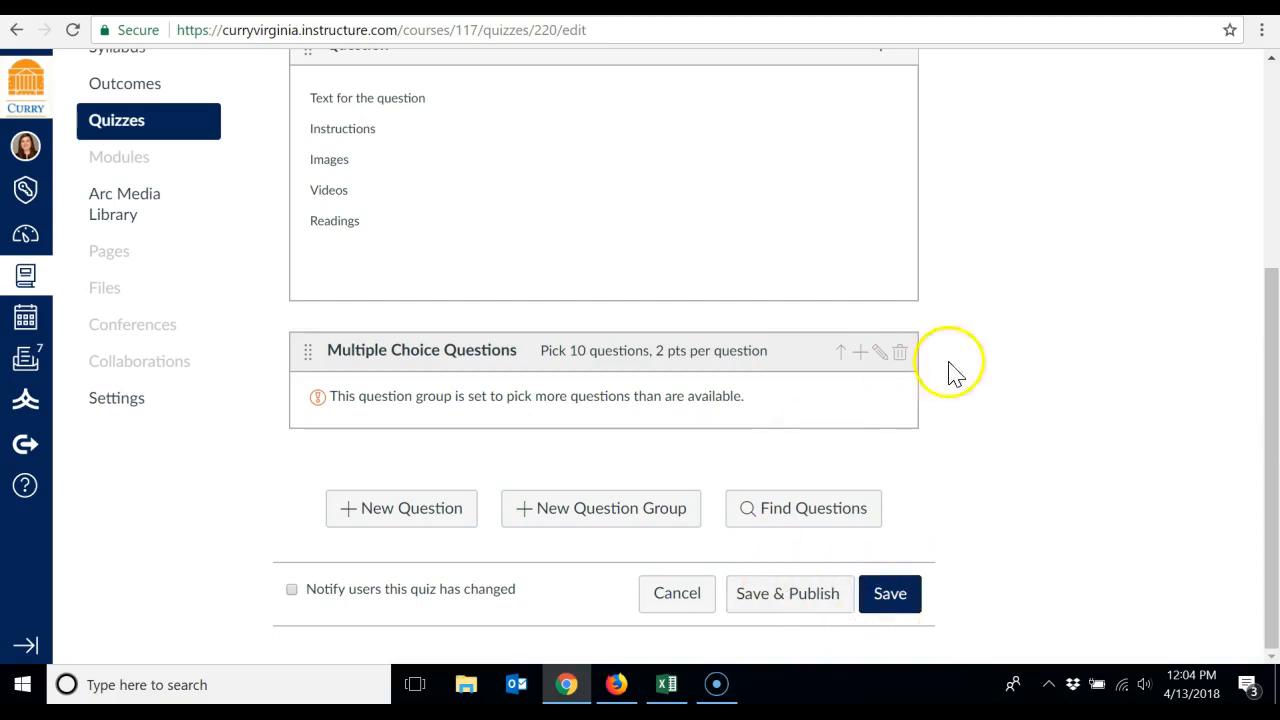
pyautogui.moveTo(1272, 410); pyautogui.dragTo(1272, 466)
pyautogui.click(757, 607)
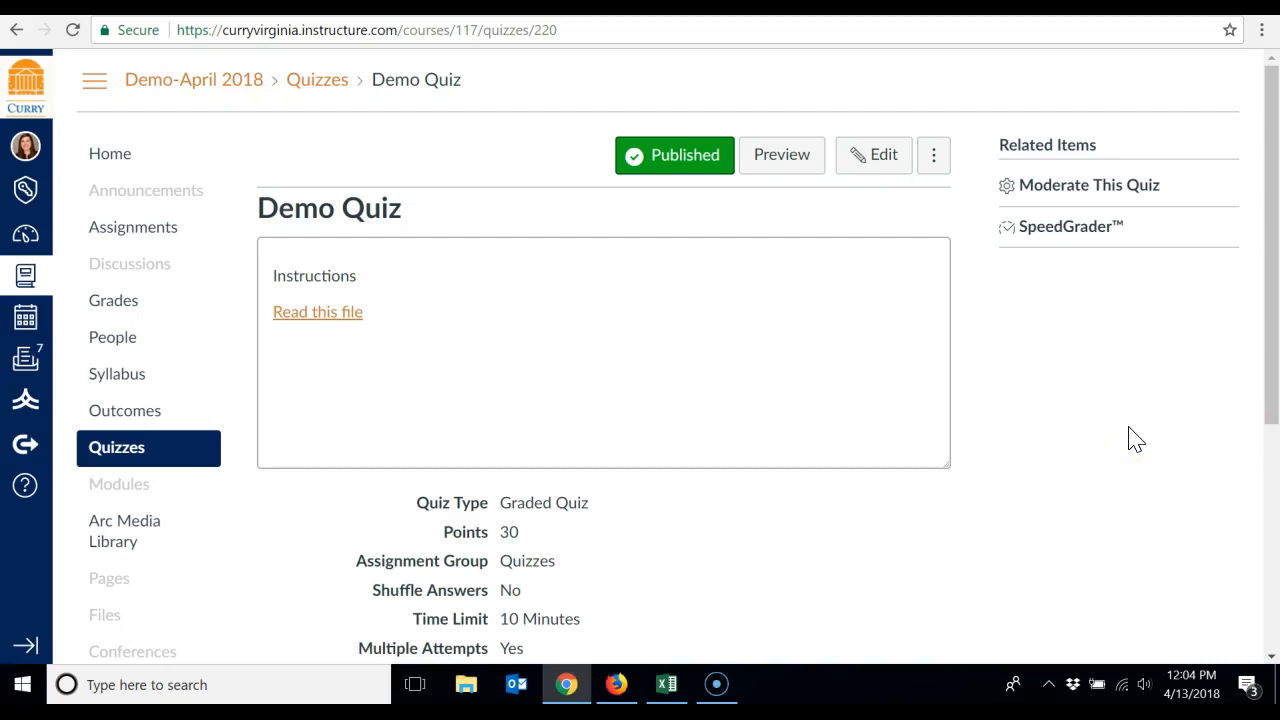
# Check the test student's extension options in the quiz's moderation page without changing them, and return to the course's quiz list
pyautogui.moveTo(1274, 236); pyautogui.dragTo(1274, 205)
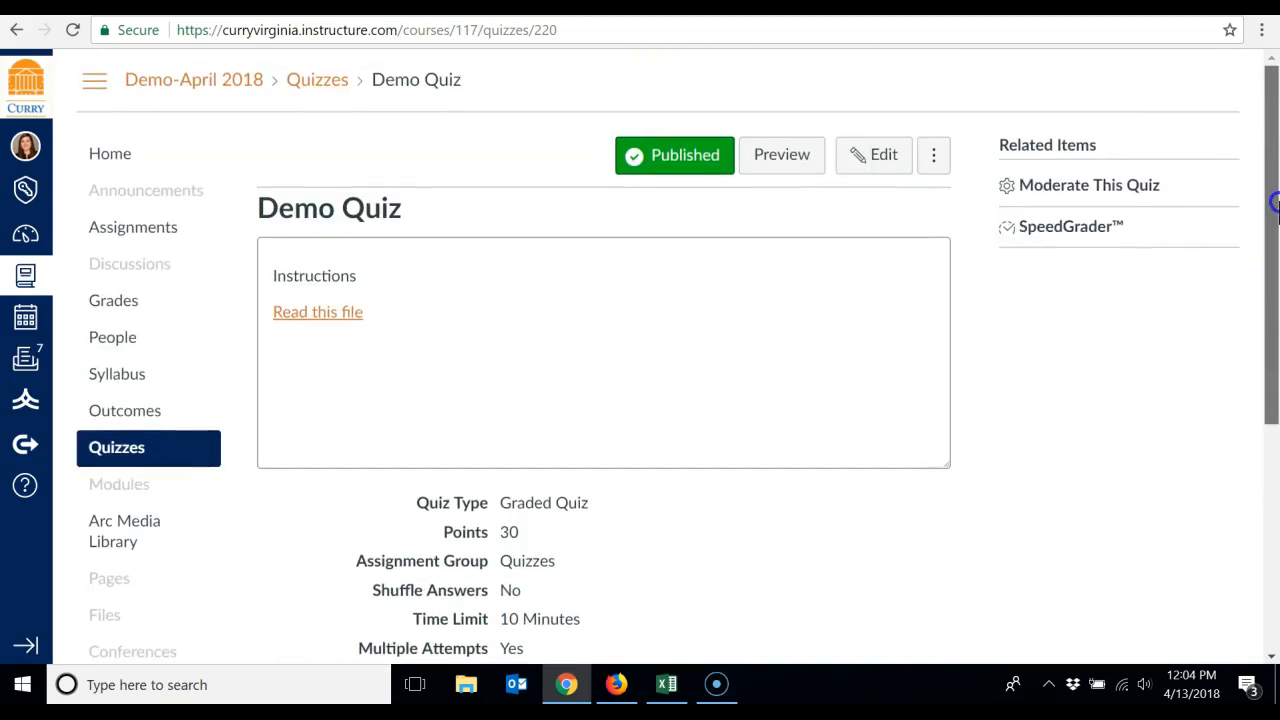
pyautogui.click(1108, 196)
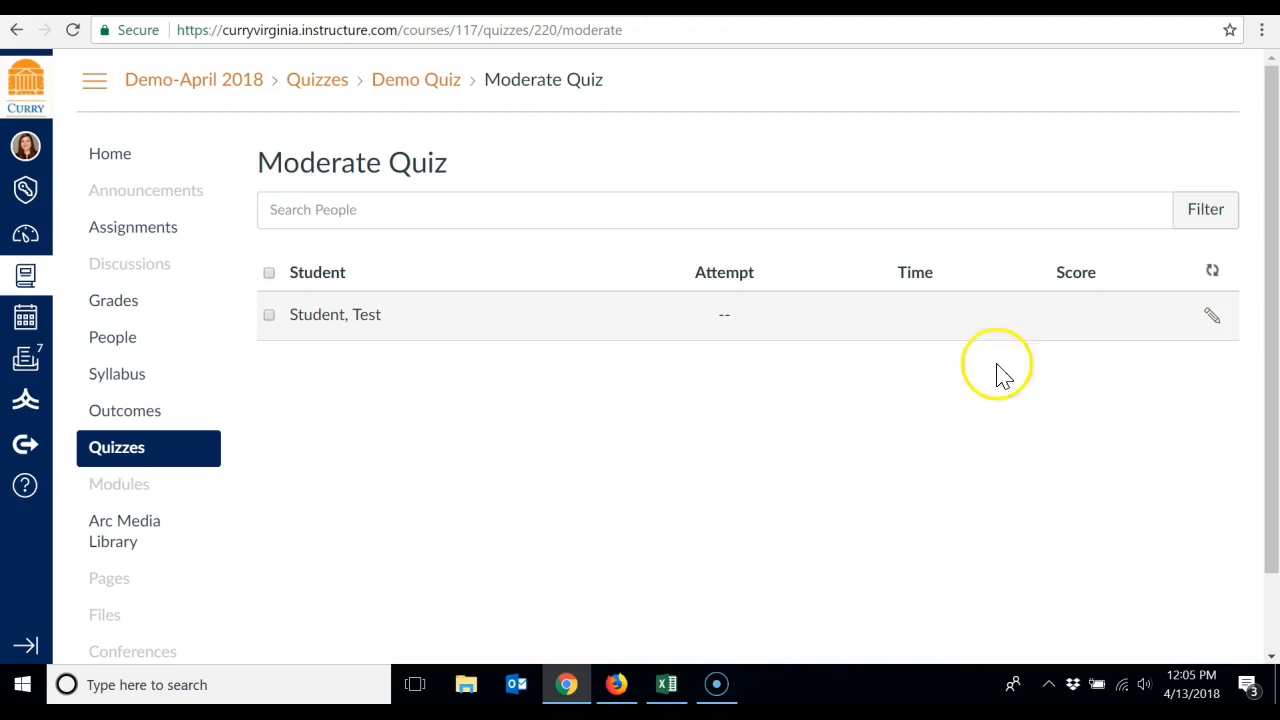
pyautogui.click(1212, 316)
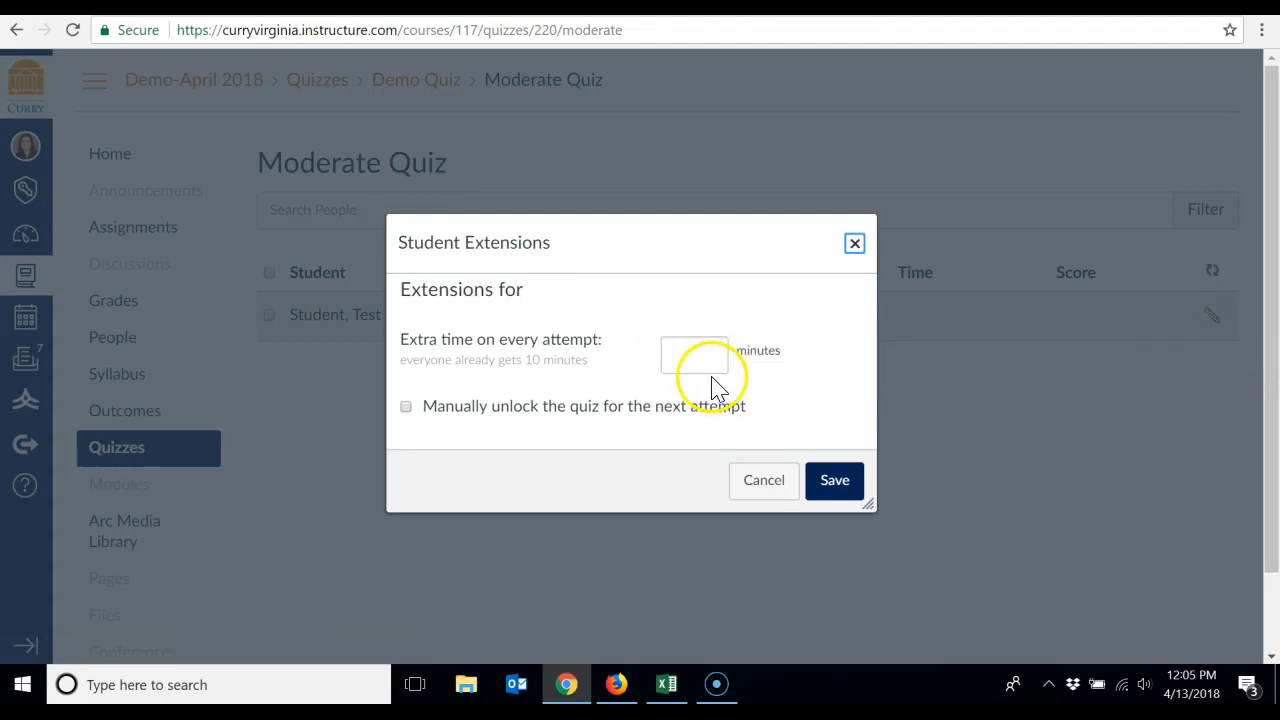
pyautogui.click(765, 482)
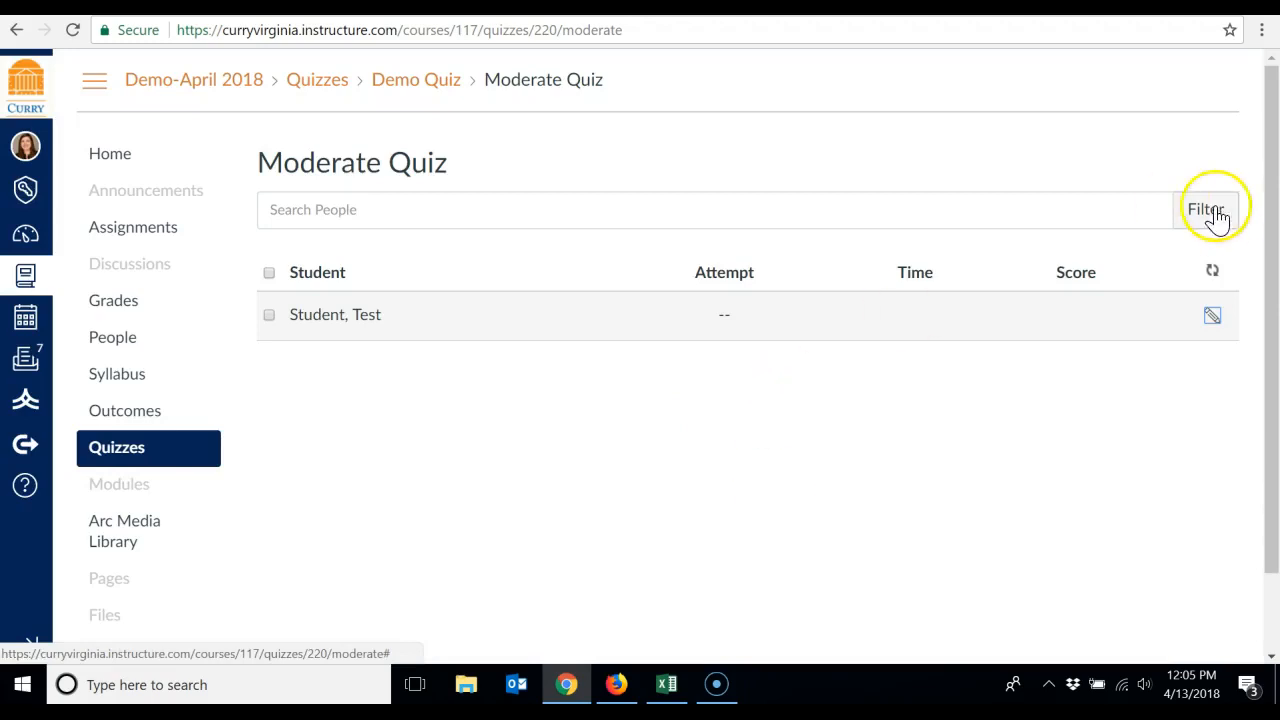
pyautogui.click(116, 449)
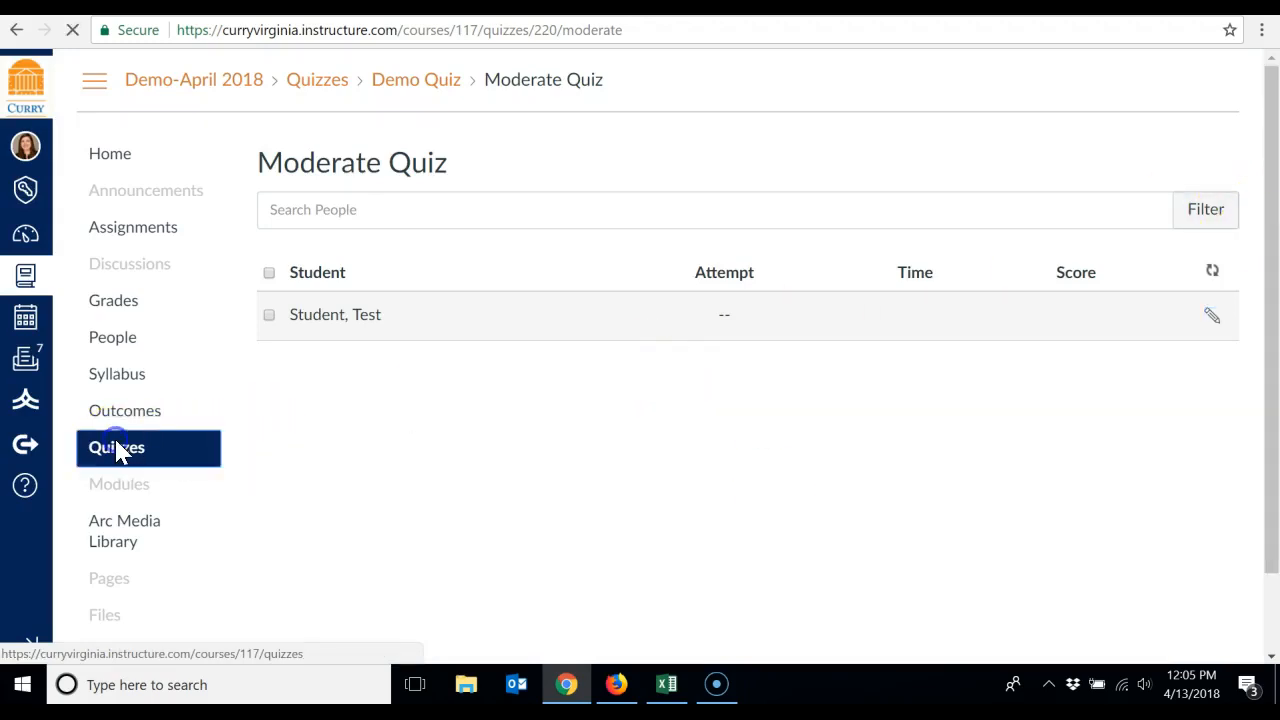